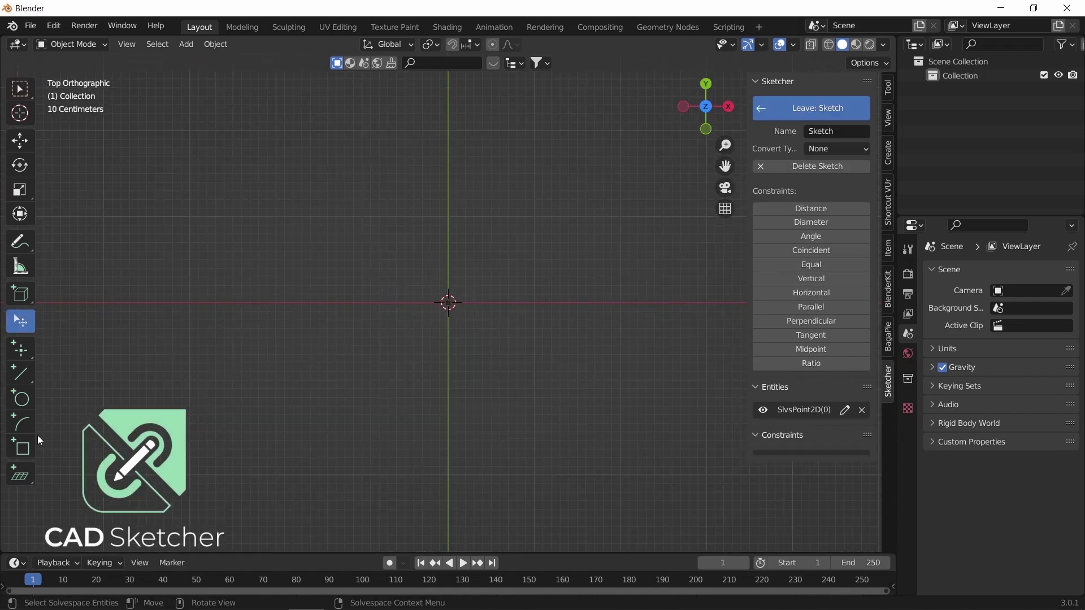
Draw an outer rectangle and a slightly smaller inner rectangle just inside it.
click(23, 448)
click(286, 185)
click(676, 433)
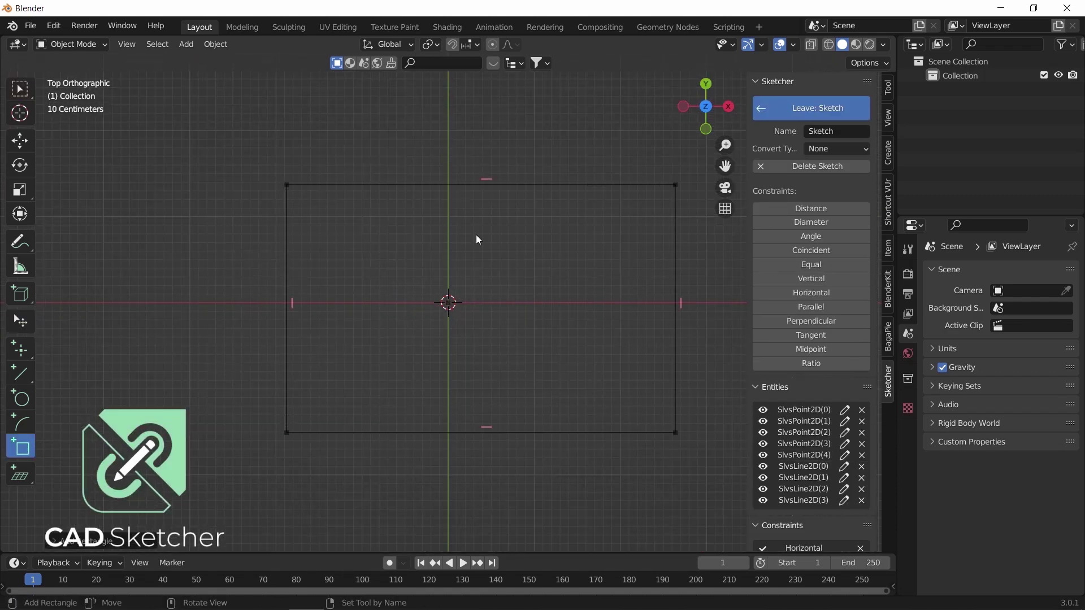
click(295, 193)
click(668, 422)
Draw an L-shaped pair of dividing lines inside the inner rectangle and make them construction lines.
key(l)
click(453, 193)
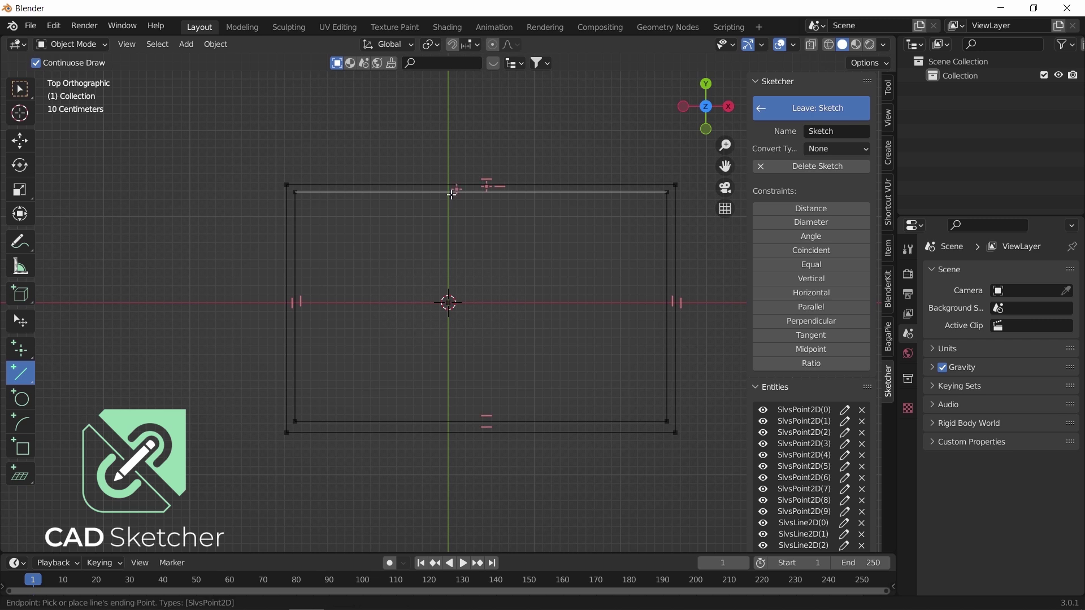
click(453, 355)
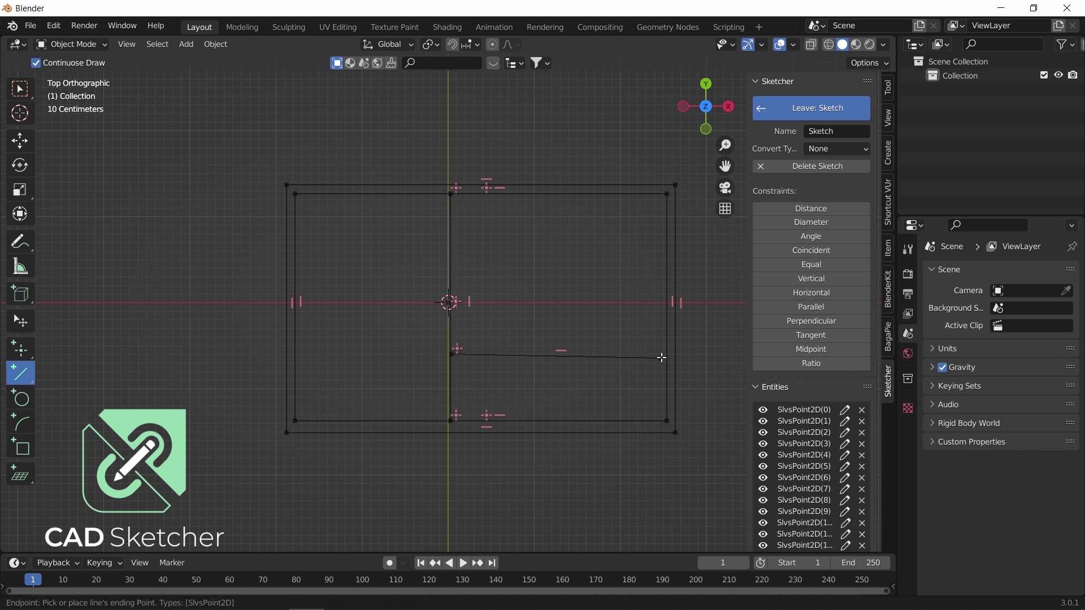
click(668, 355)
key(Escape)
right_click(478, 356)
click(455, 405)
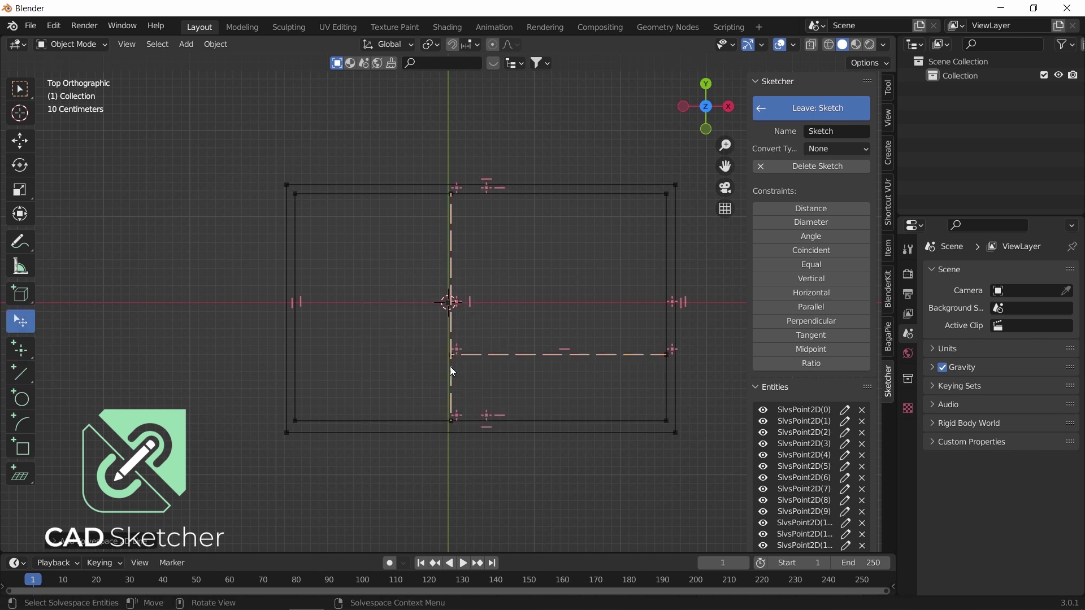
Add distance constraints: 4.32 m along the inner bottom edge and 1.87 m up the left side.
click(668, 421)
click(294, 421)
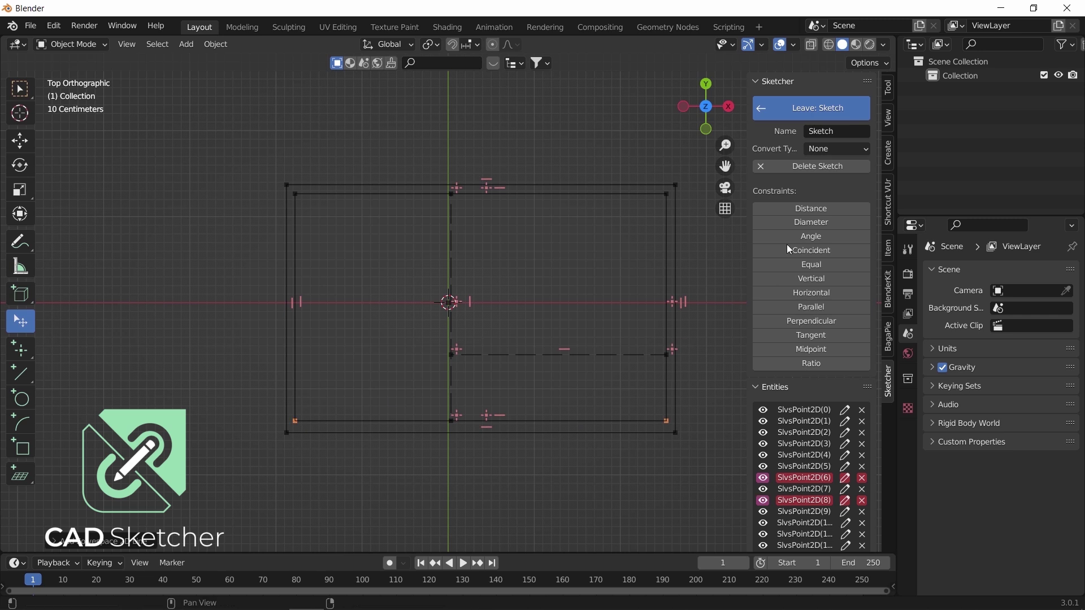
click(811, 208)
click(603, 429)
shift+middle_drag(682, 399, 559, 404)
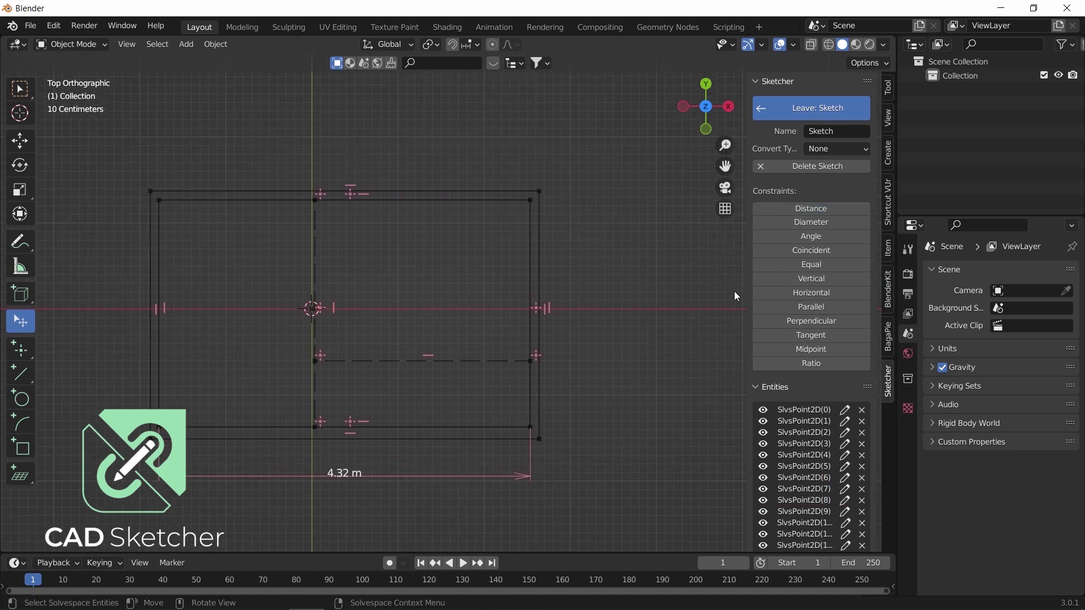
click(315, 361)
click(314, 200)
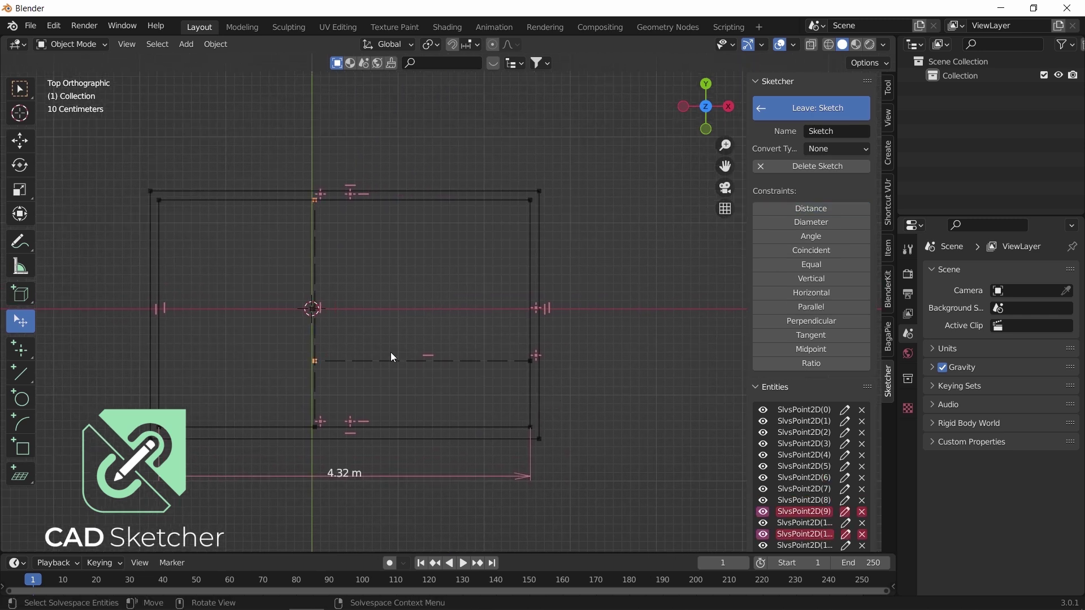
click(811, 208)
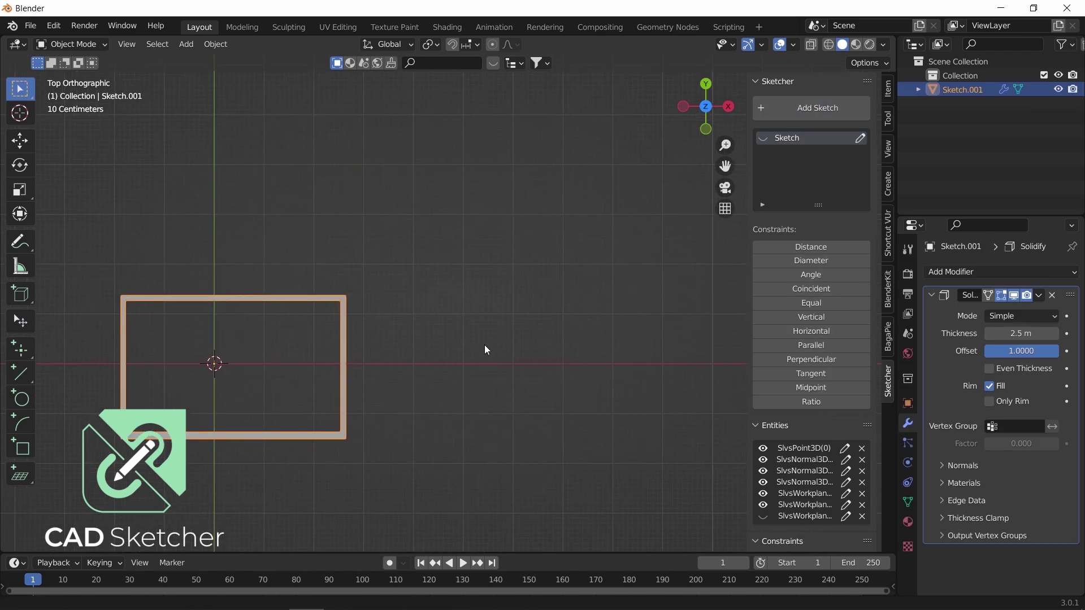
Draw four tapered straight lines forming the sides of the outer and inner outlines.
shift+middle_drag(505, 347, 443, 351)
click(21, 373)
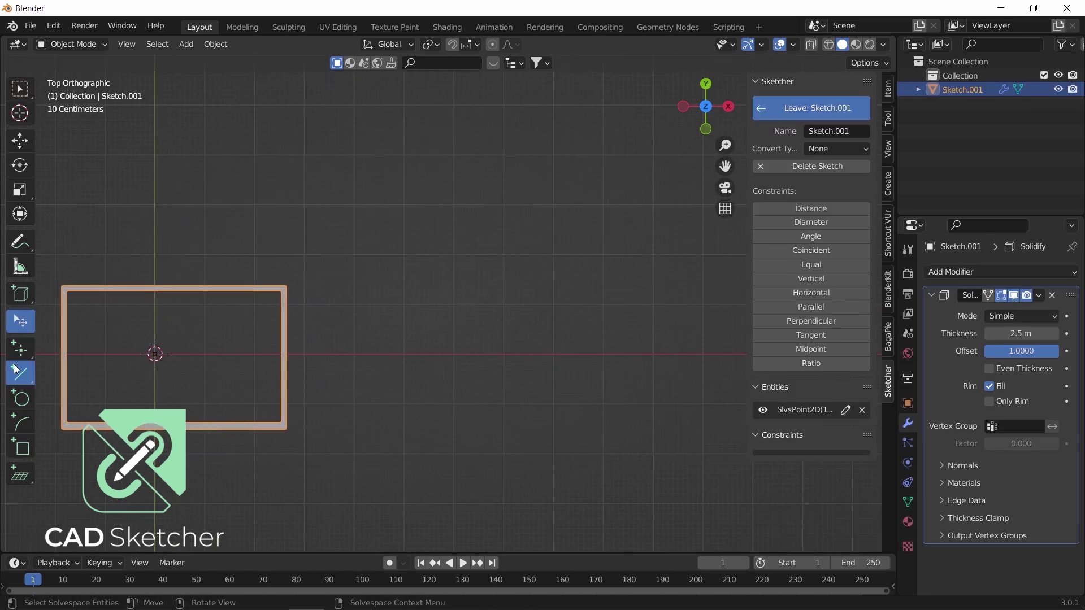
click(431, 242)
click(658, 310)
click(661, 381)
click(432, 428)
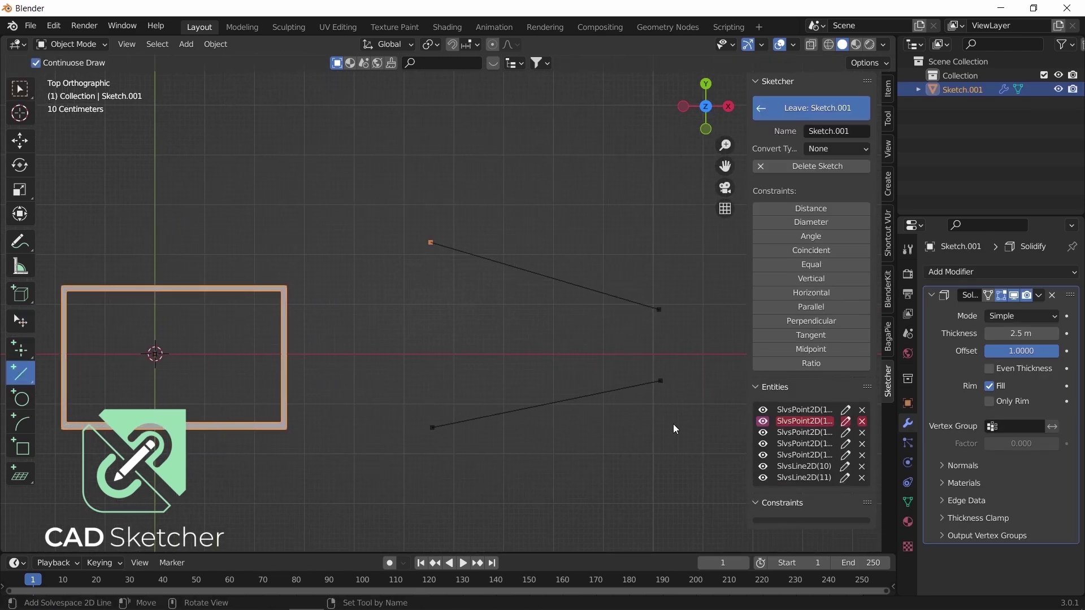
click(673, 424)
key(Escape)
click(672, 268)
click(415, 189)
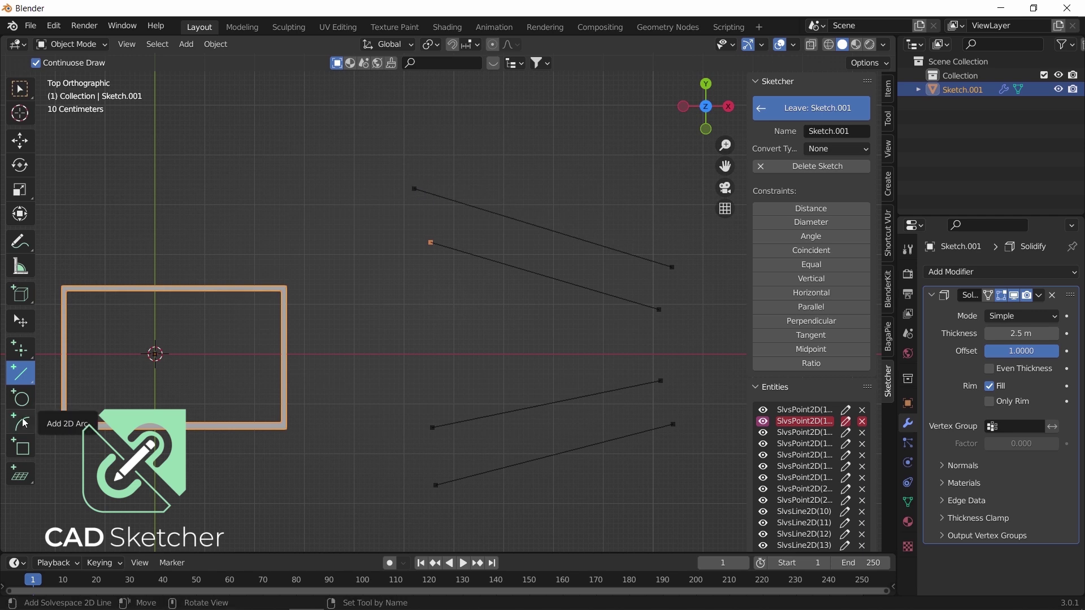
Join the left line ends with an inner and an outer arc, then drag the inner arc to re-solve.
click(21, 423)
click(436, 332)
click(431, 241)
click(432, 427)
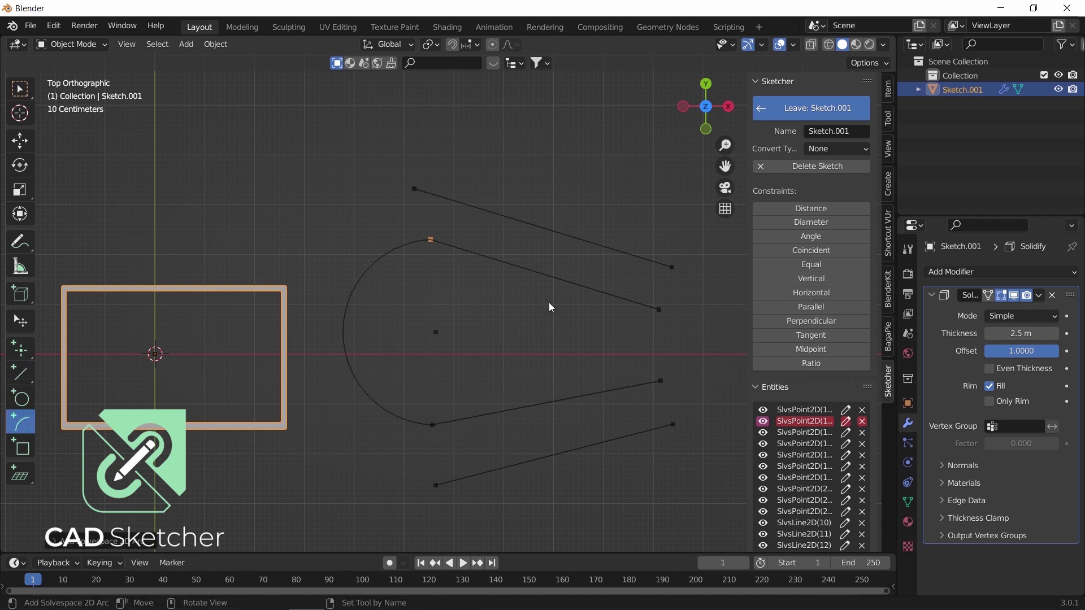
click(436, 332)
click(415, 188)
click(435, 485)
key(Escape)
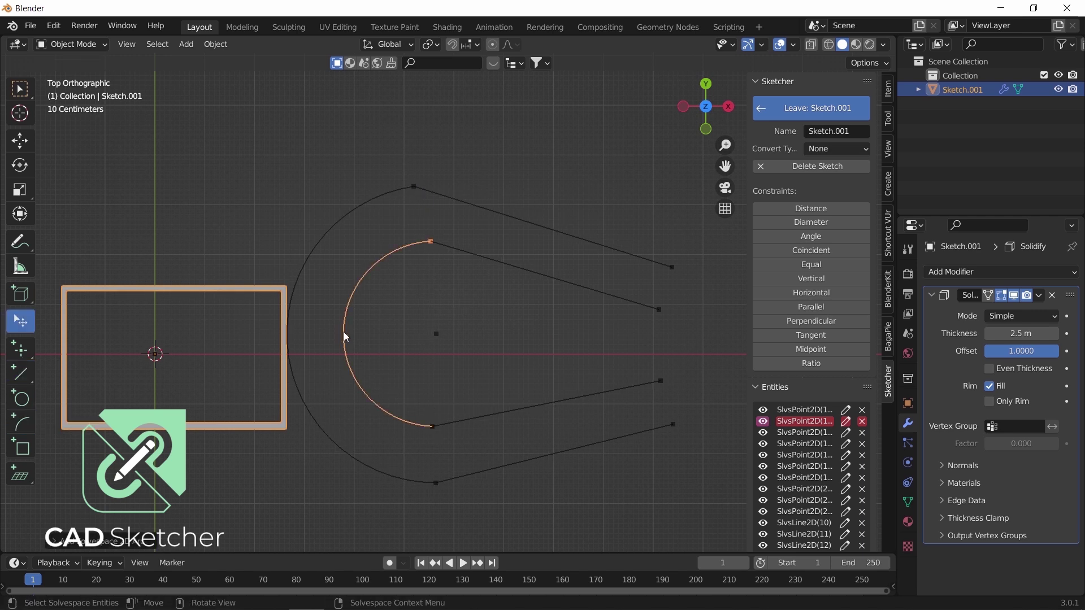
mouse_move(346, 332)
mouse_down()
mouse_move(394, 331)
mouse_move(398, 348)
mouse_up()
Close the right ends of the inner lines with a matching arc.
key(a)
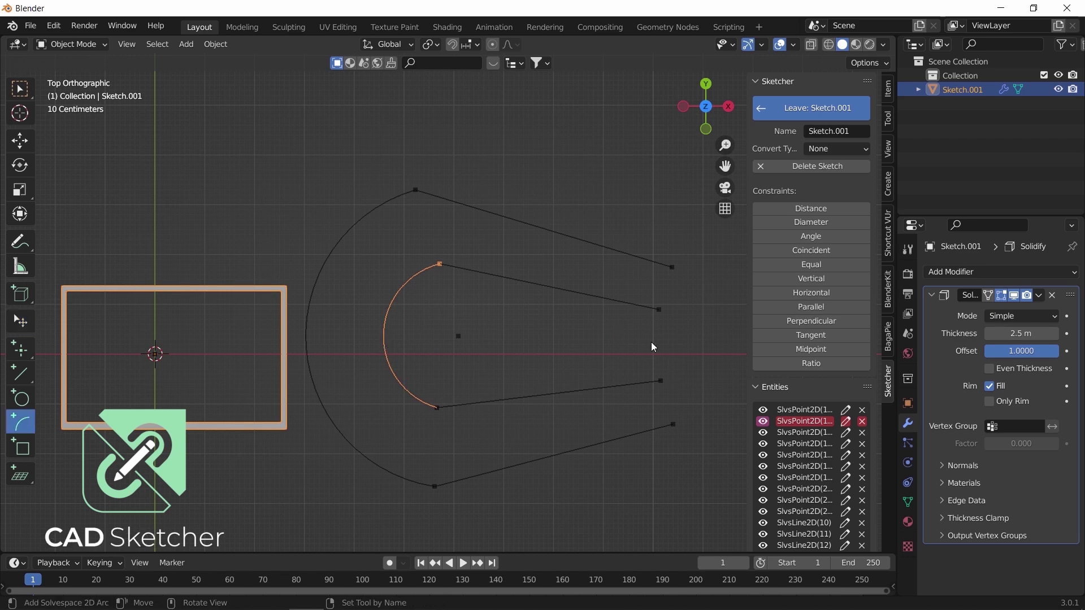
click(652, 341)
click(659, 310)
click(660, 381)
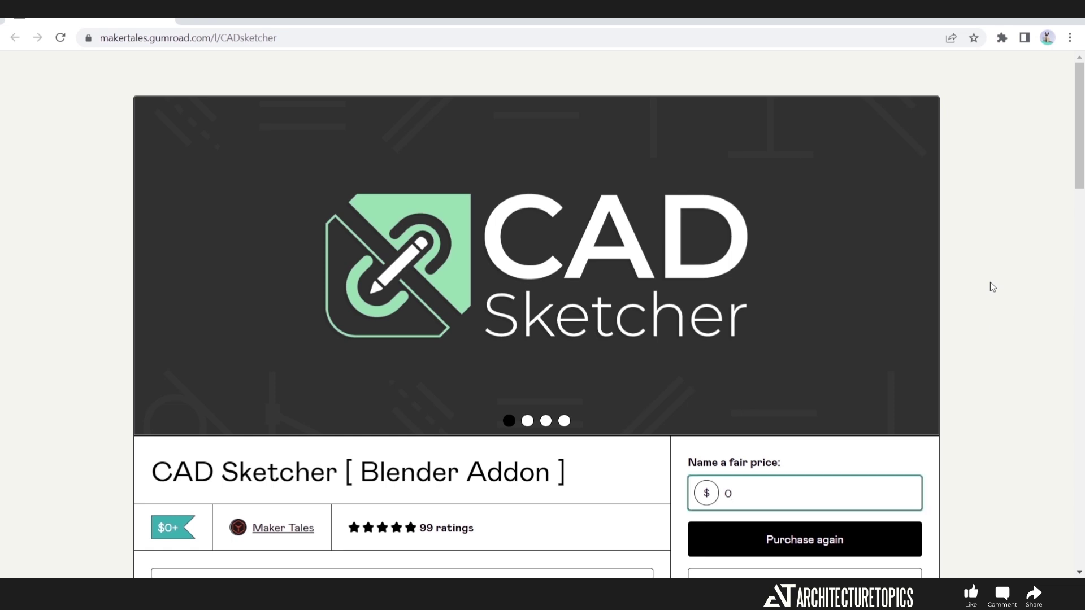
scroll(991, 284, down, 4)
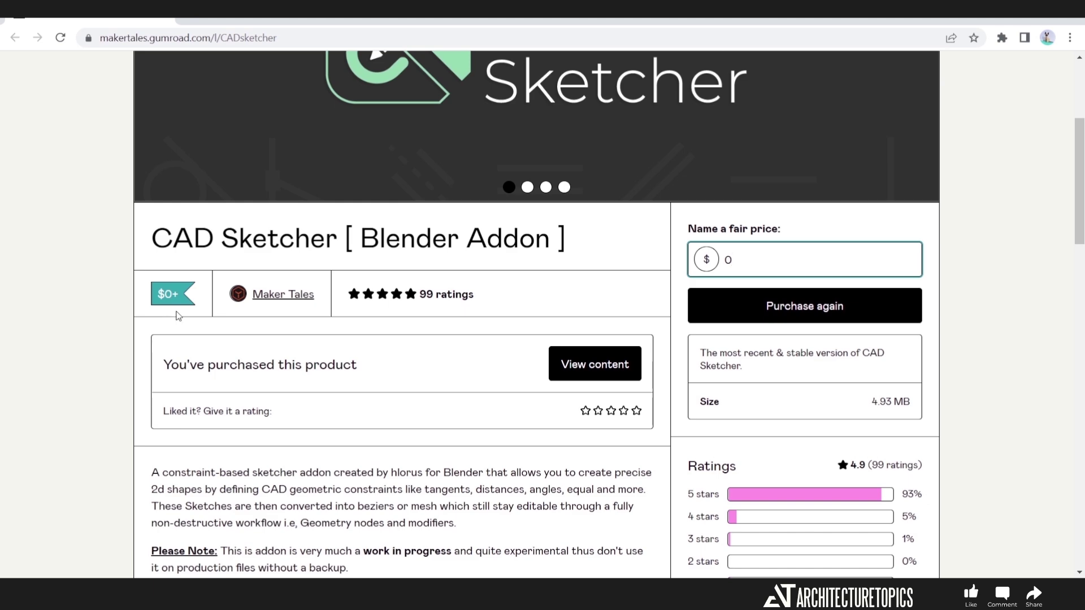
scroll(120, 388, down, 6)
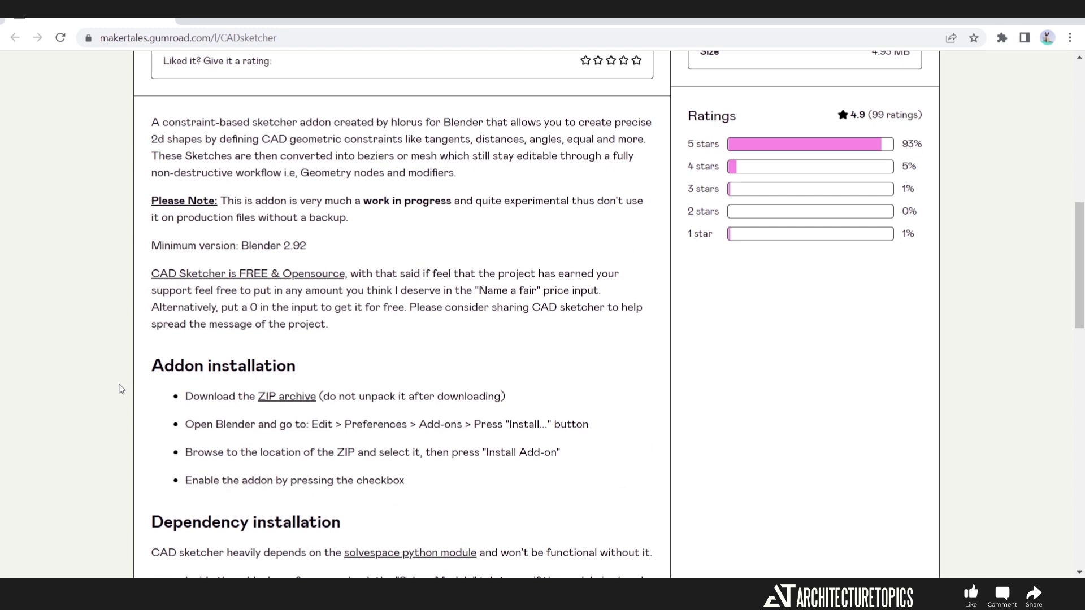
drag(151, 367, 272, 366)
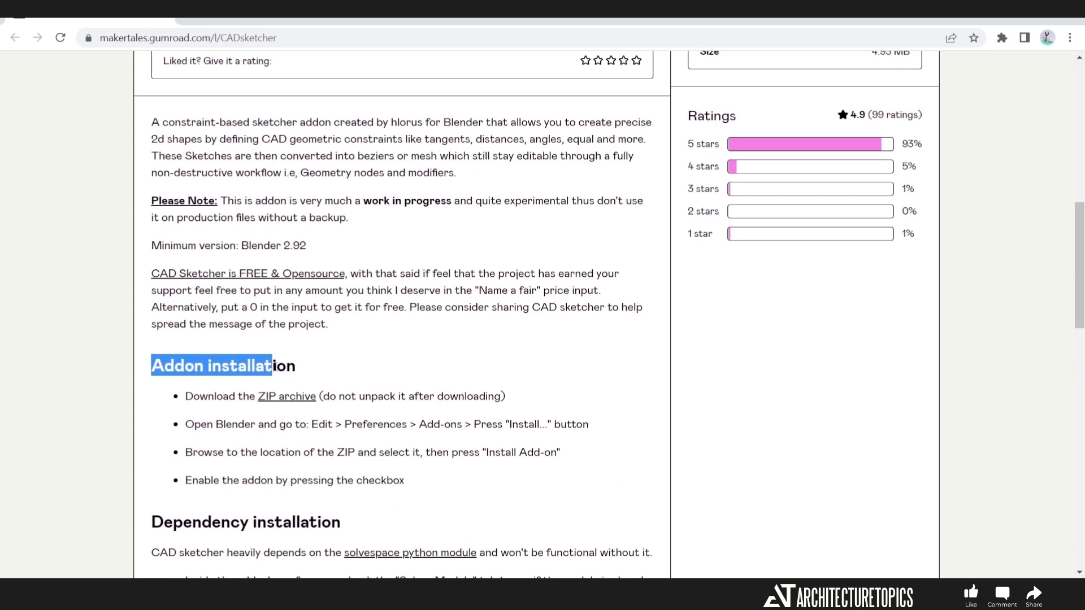
click(304, 365)
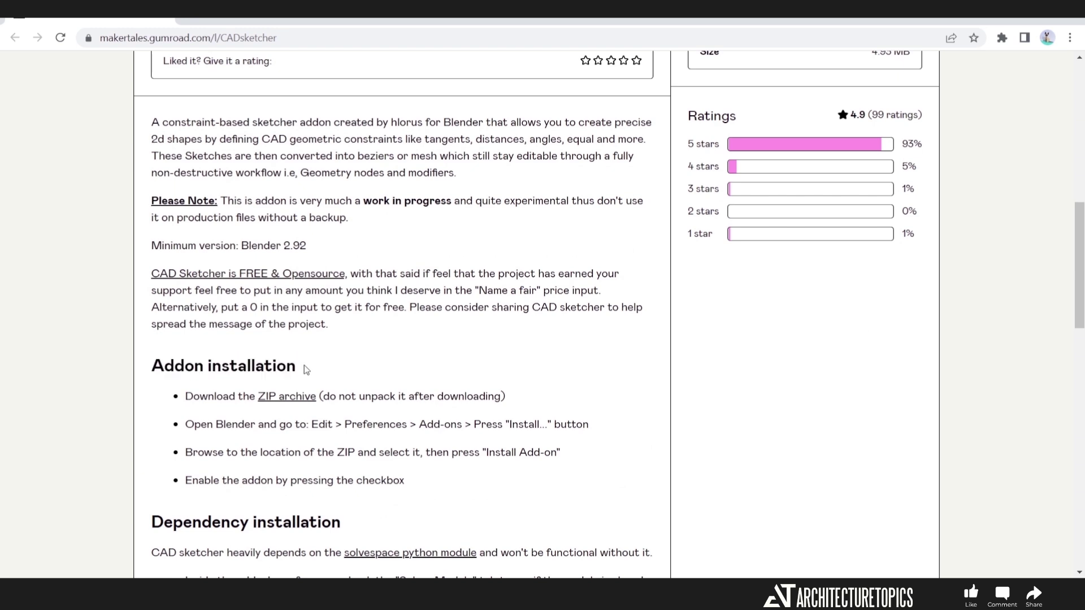
scroll(793, 341, up, 8)
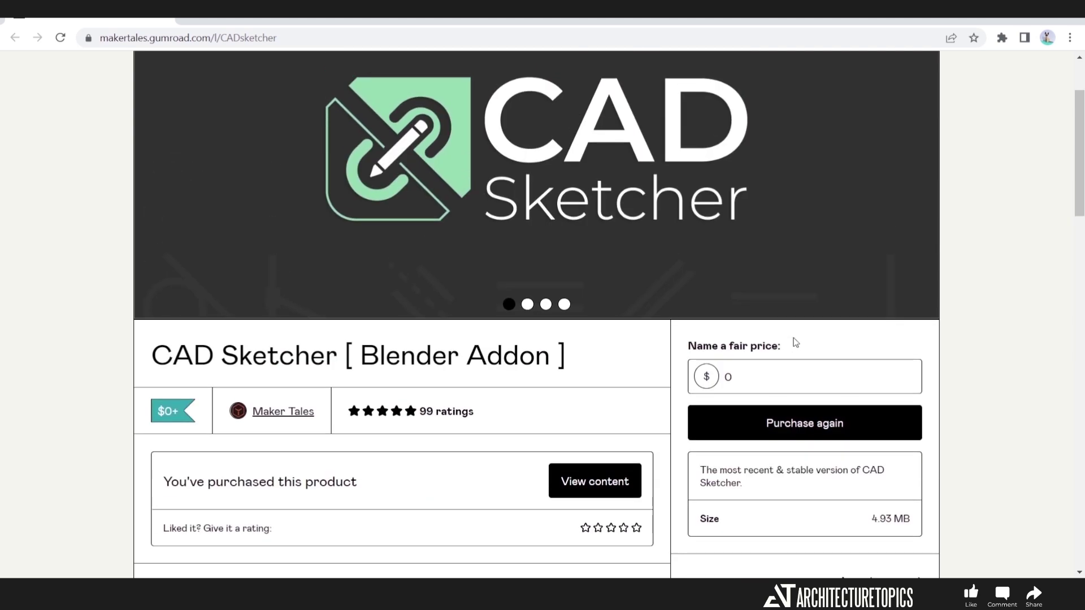
click(787, 368)
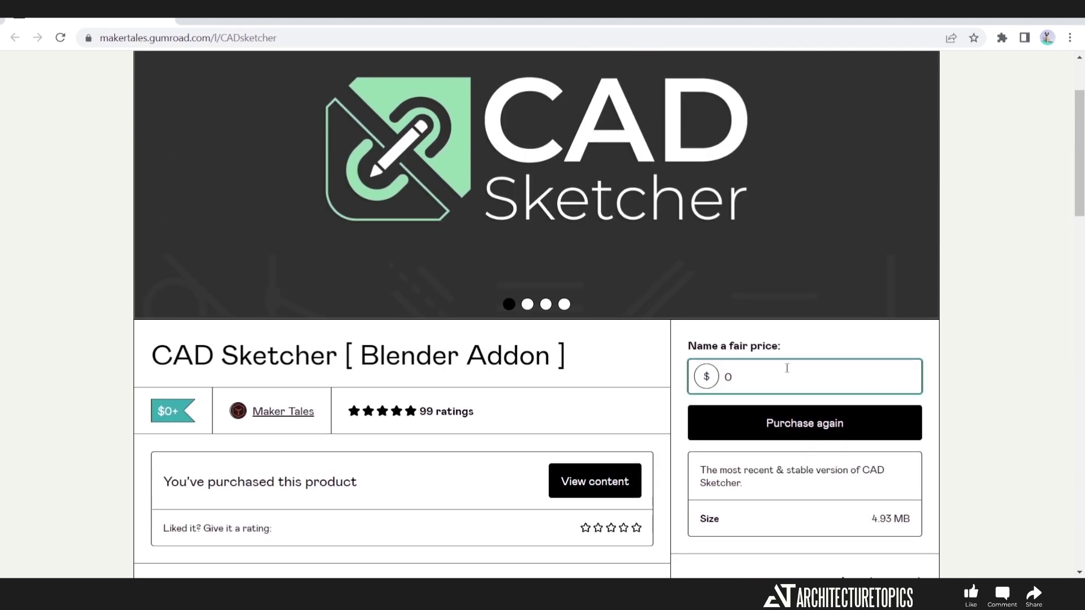
text(10)
double_click(787, 368)
text(0)
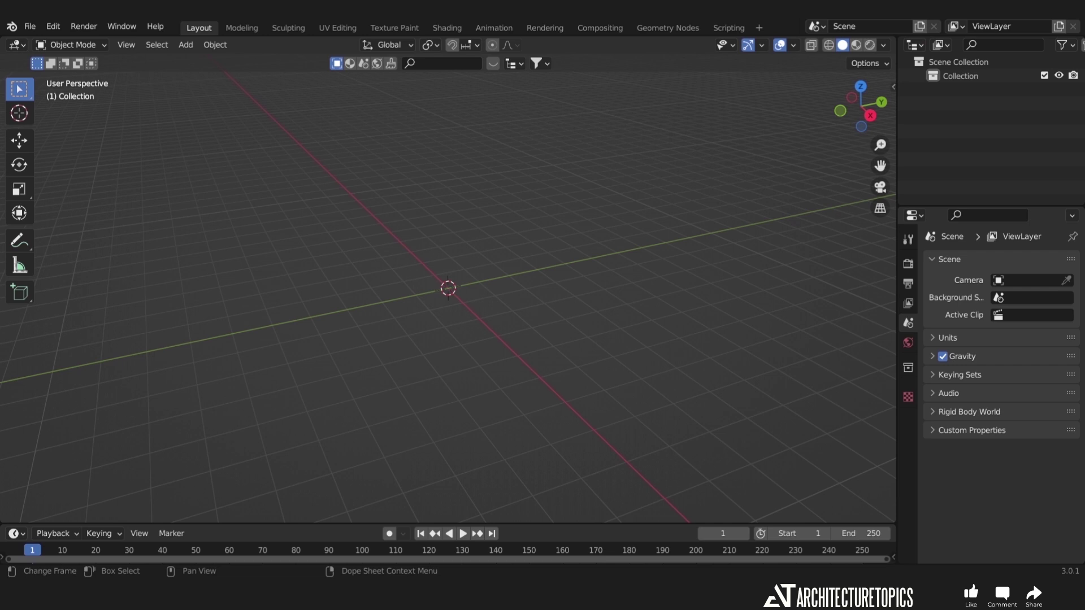
From Edit > Preferences > Add-ons, install CAD_Sketcher-main.zip from the Desktop folder.
click(29, 27)
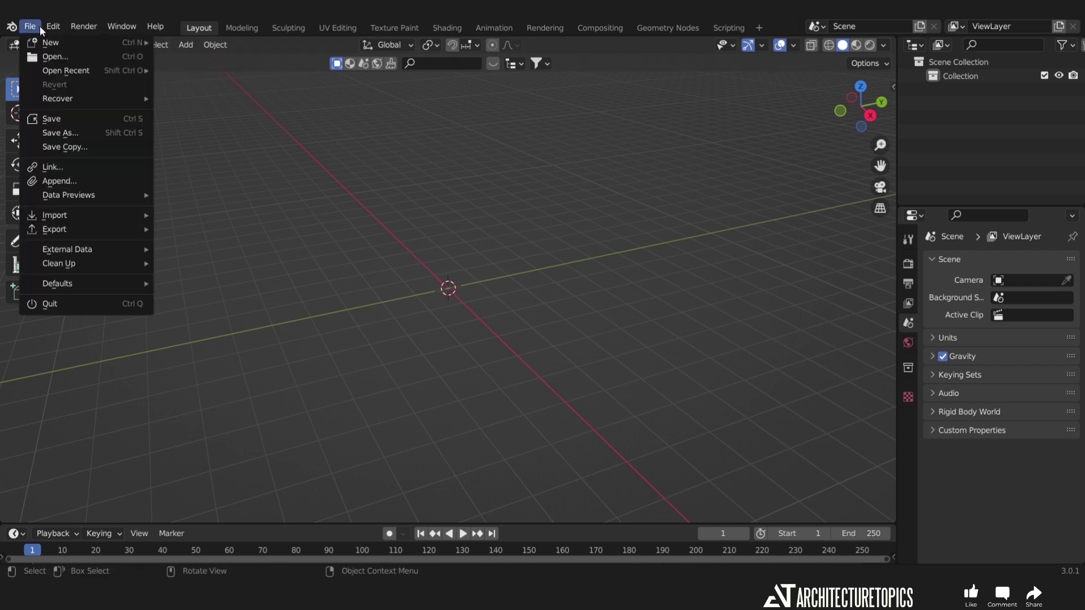
mouse_move(51, 28)
click(88, 239)
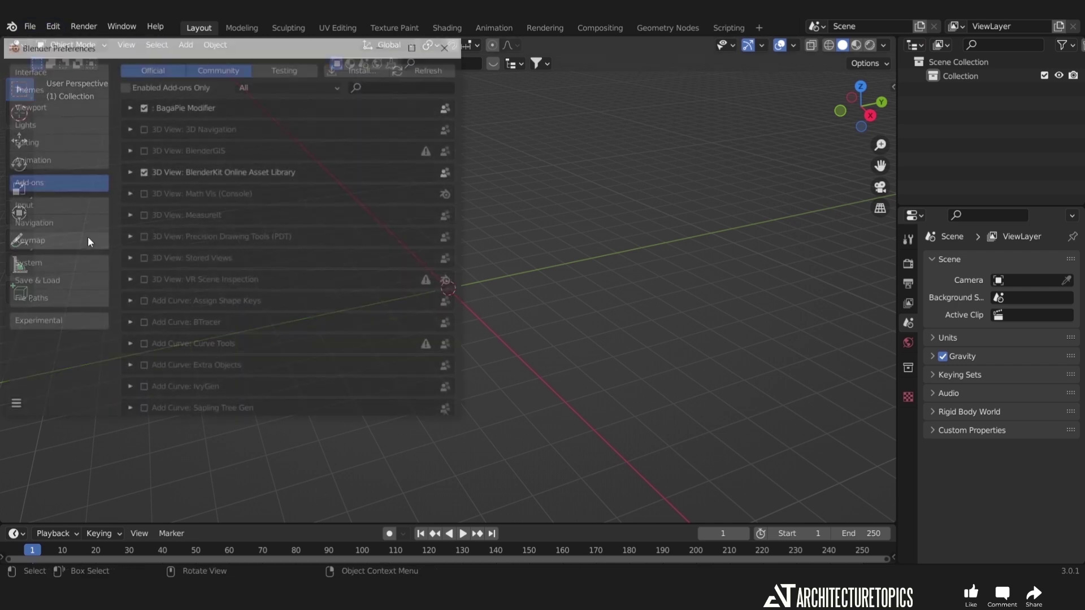
click(355, 67)
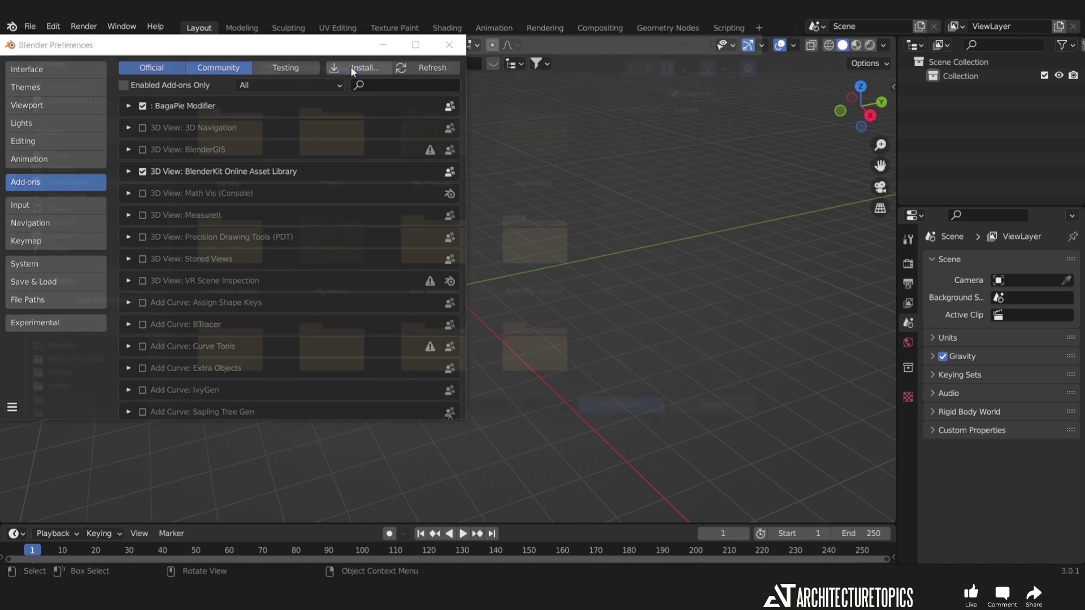
click(104, 167)
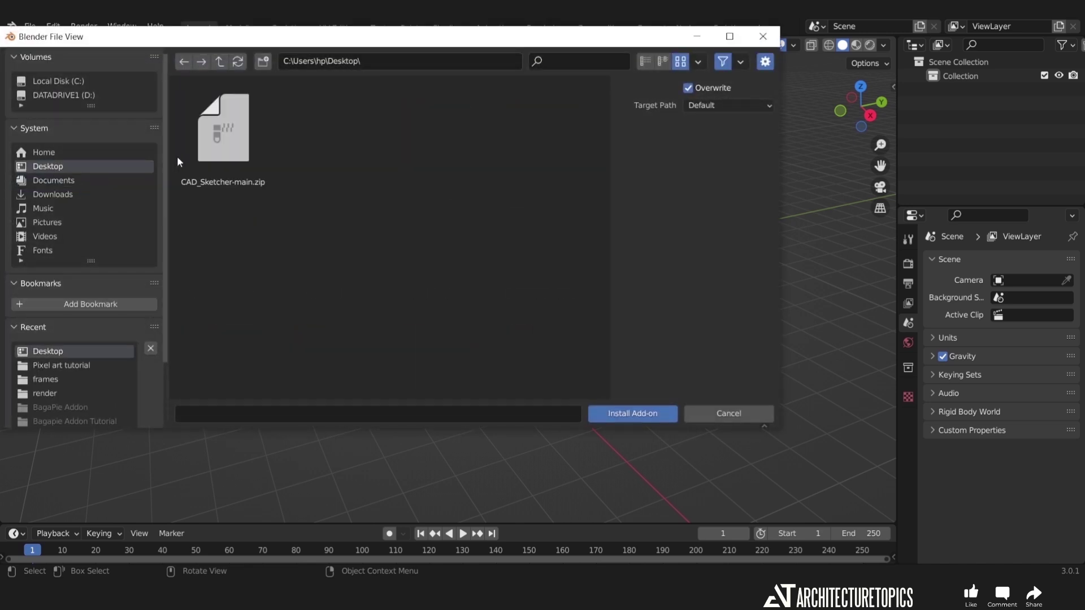
click(224, 147)
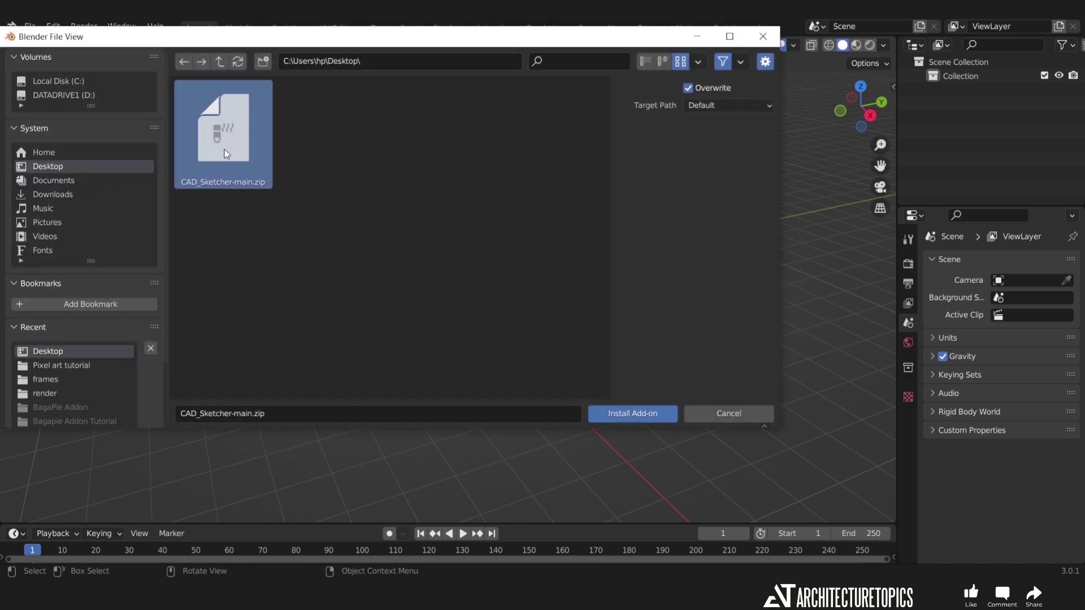
click(625, 414)
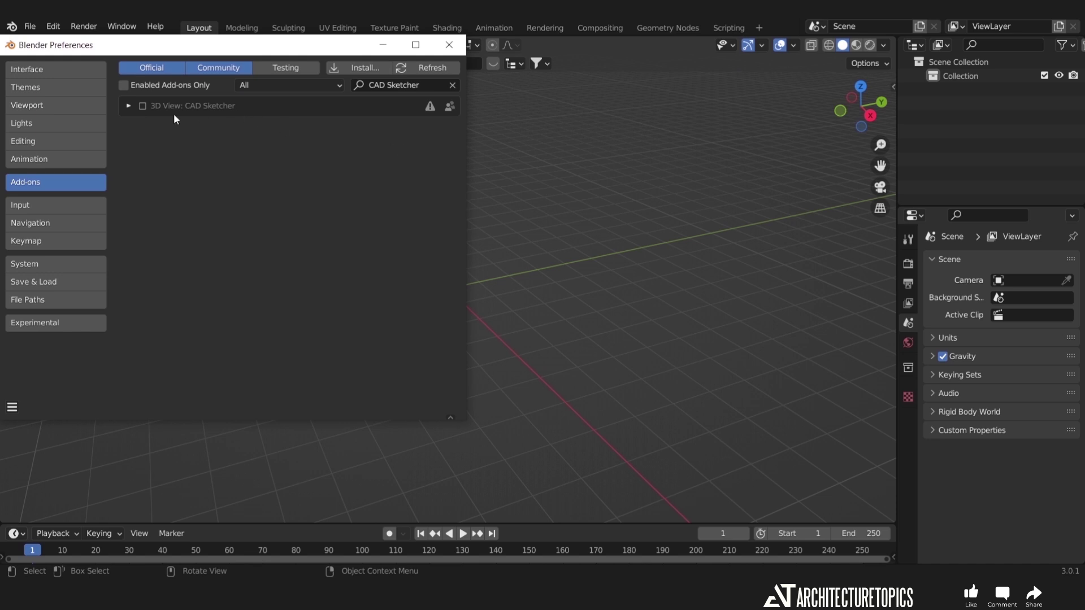
Enable the CAD Sketcher add-on and install its solver module from PIP.
click(128, 107)
click(143, 107)
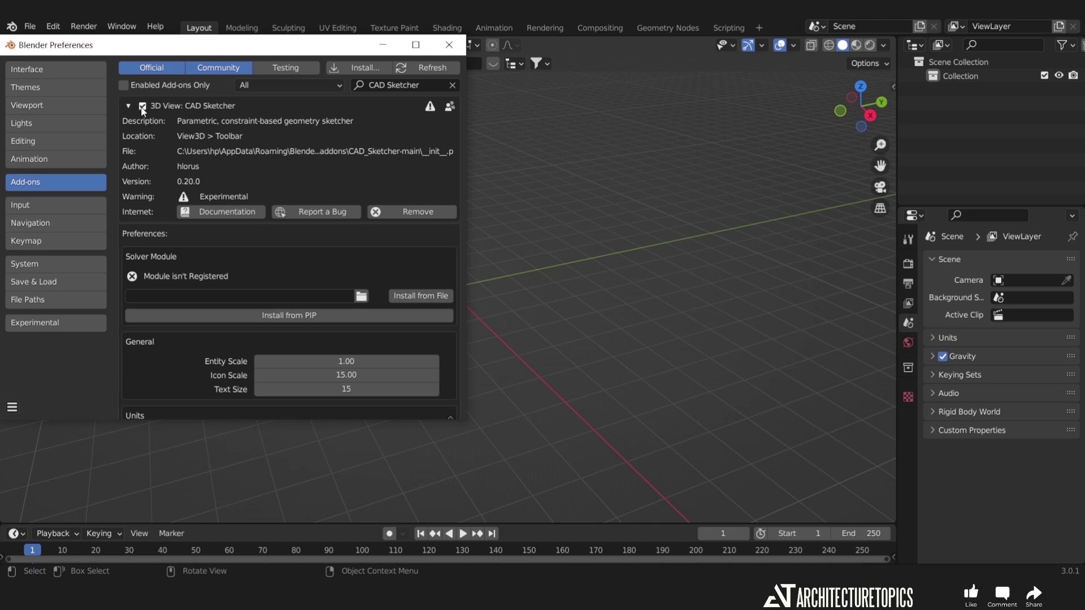
drag(124, 53, 229, 67)
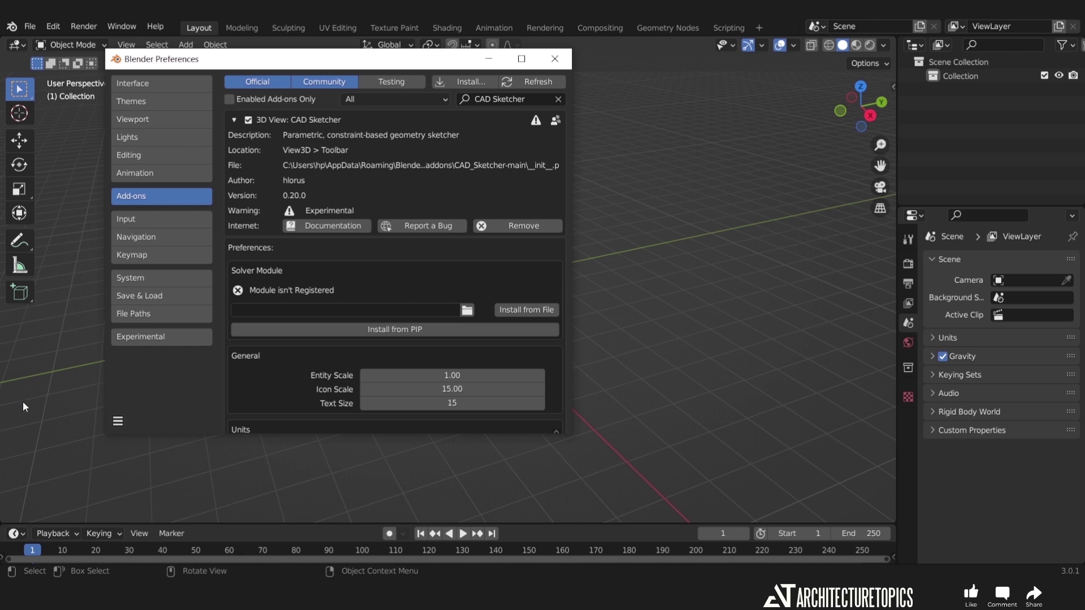
click(421, 333)
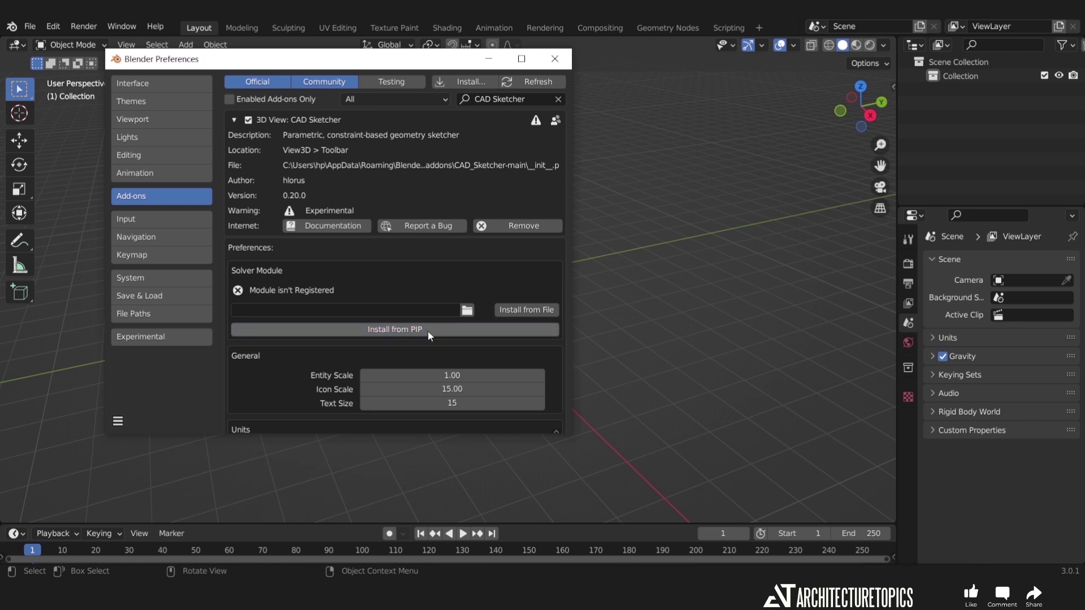
Close the preferences and quit Blender without saving.
click(555, 59)
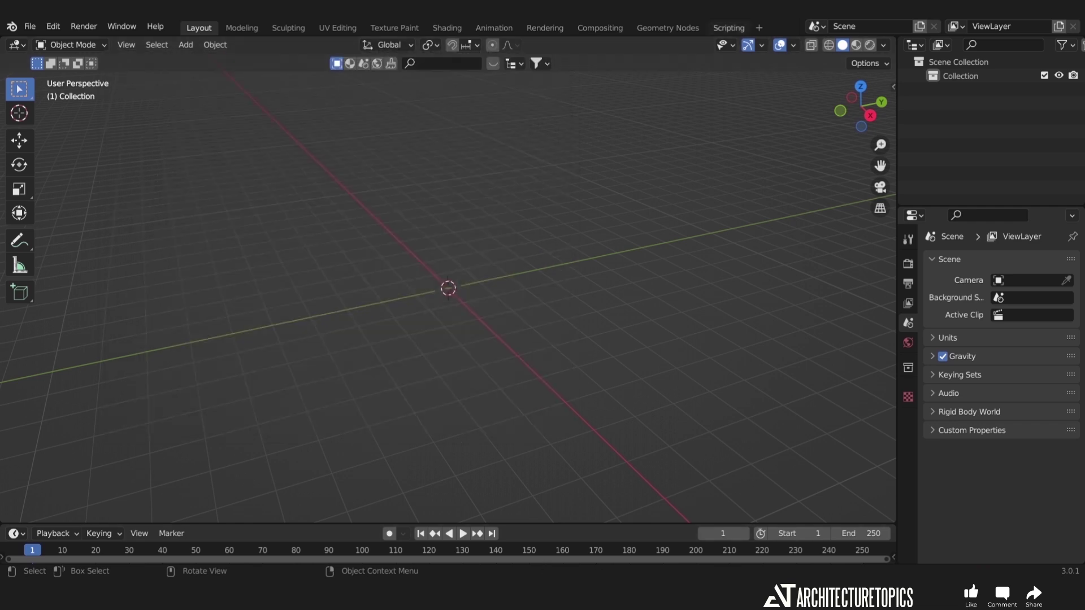
click(1074, 22)
click(547, 327)
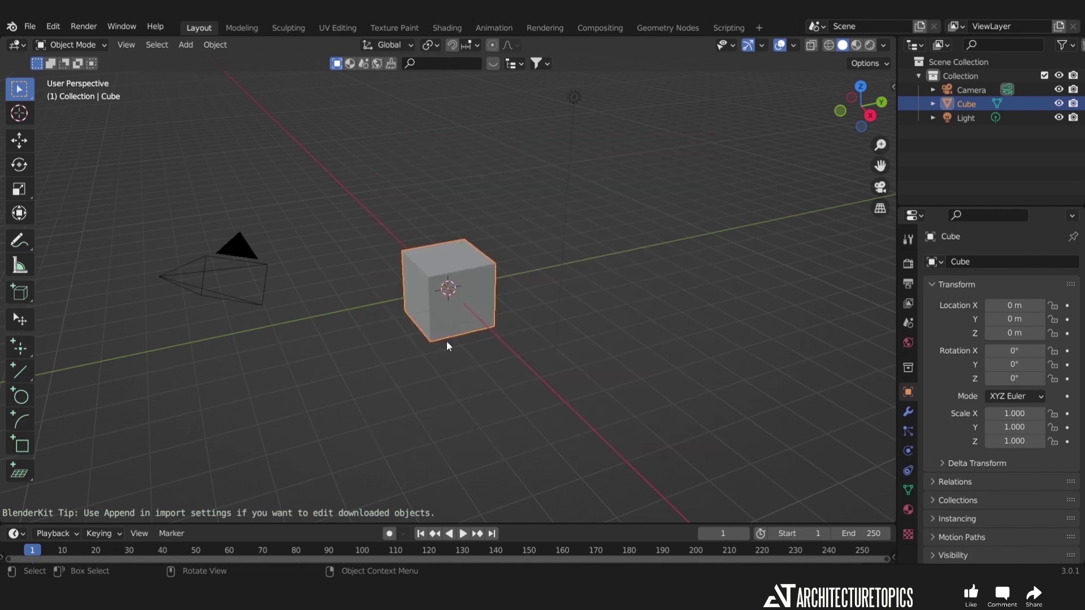
In the reopened Blender, delete the default camera, cube and light.
key(a)
key(x)
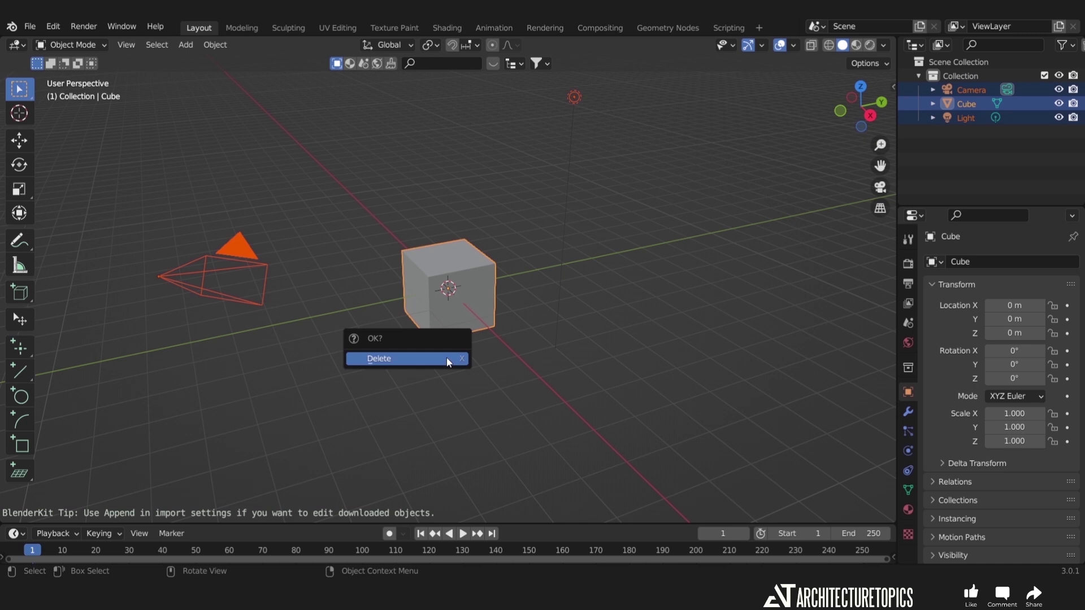
click(449, 358)
click(53, 26)
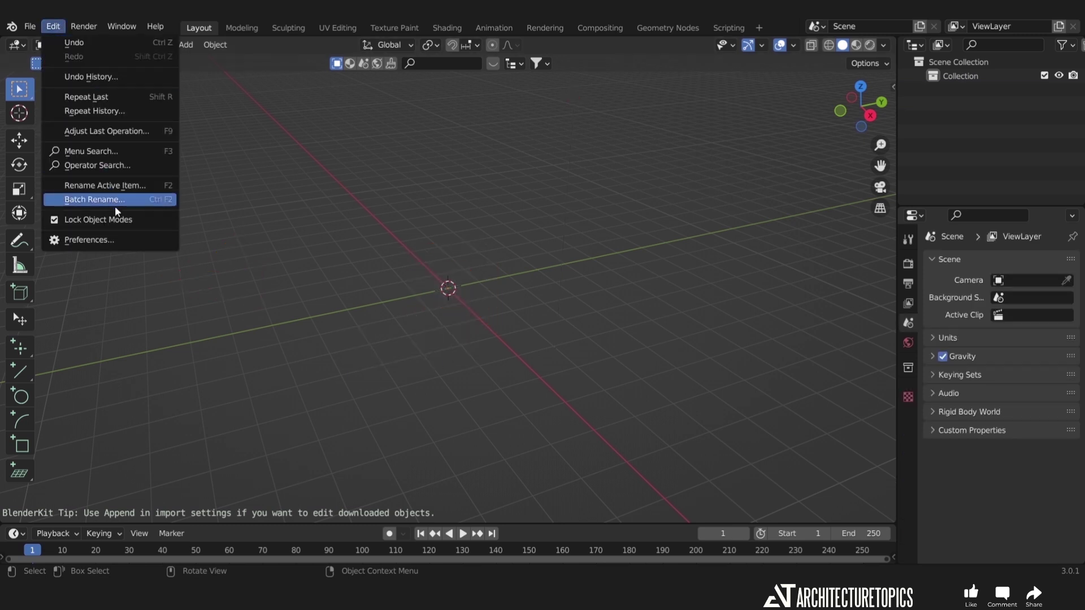
In CAD Sketcher's add-on settings, set Decimal Precision to 2 and Angle Precision to 1.
click(123, 238)
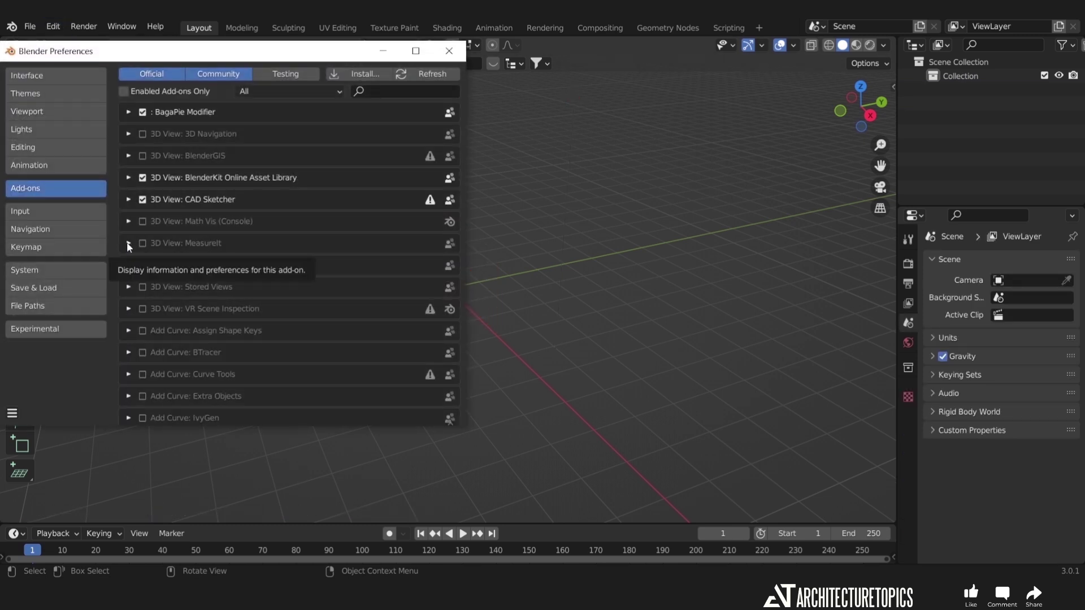
click(129, 199)
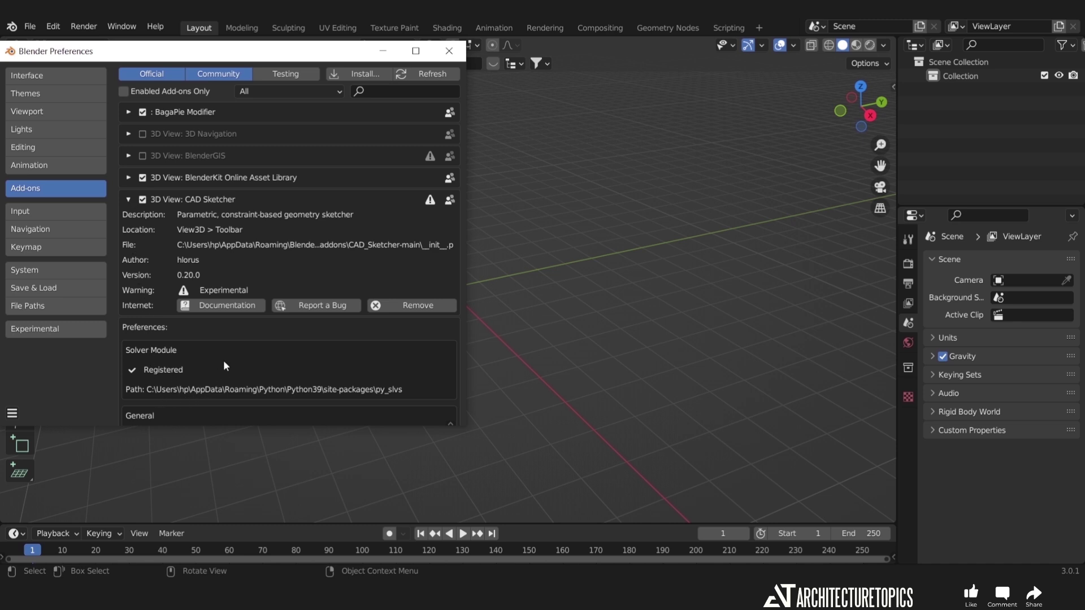
scroll(223, 360, down, 6)
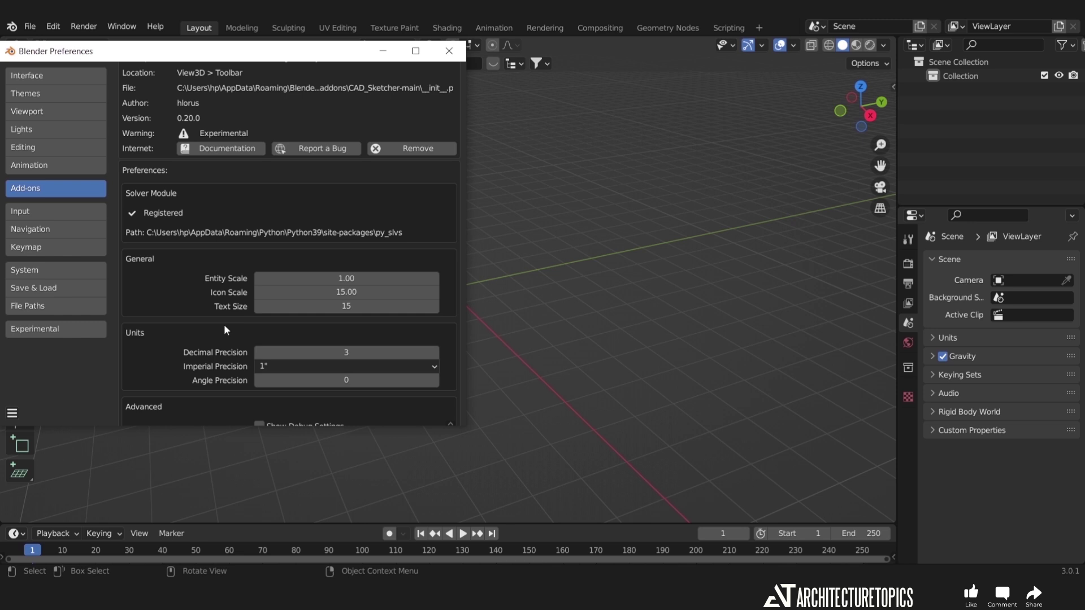
scroll(244, 333, down, 2)
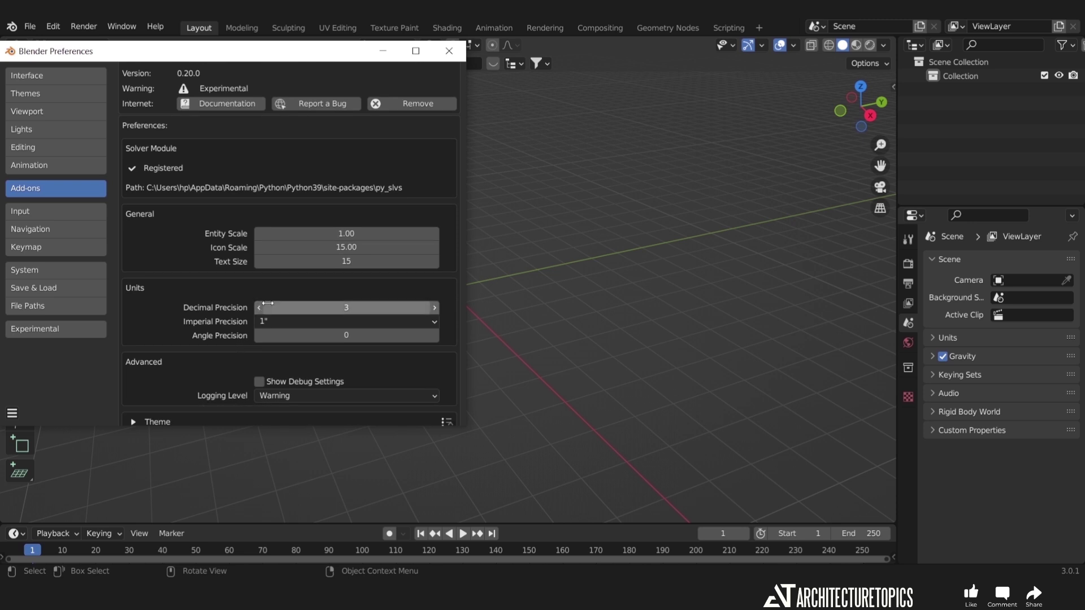
click(322, 308)
text(2)
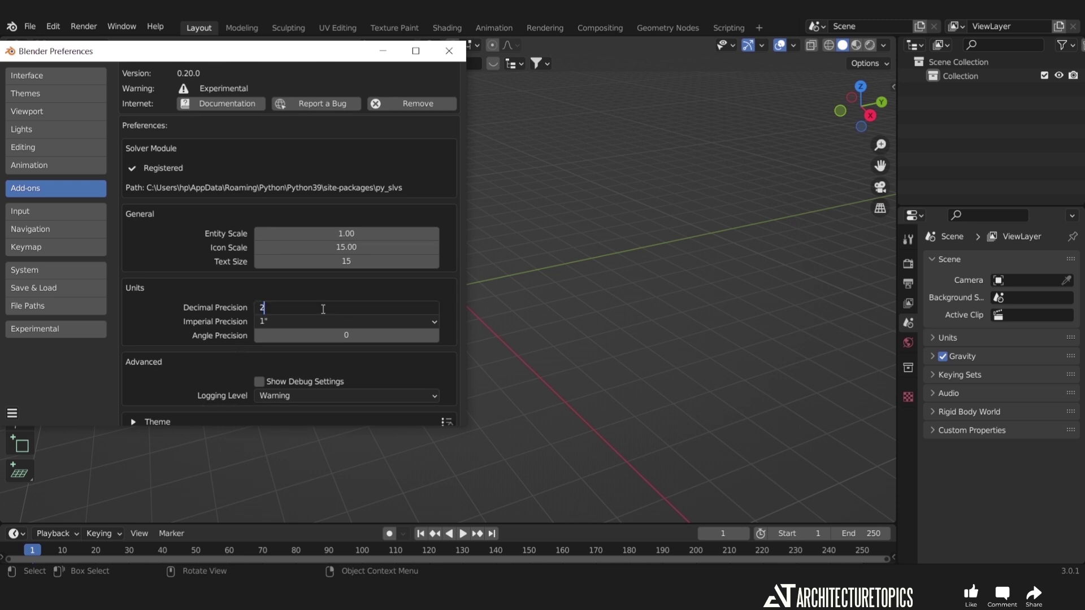
key(Return)
click(326, 336)
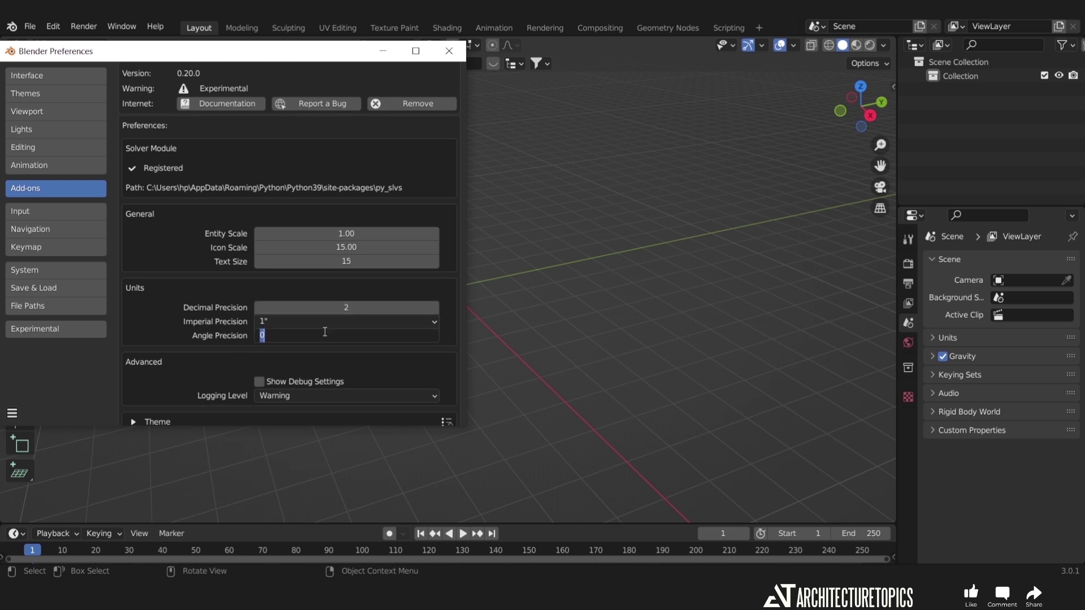
text(1)
key(Return)
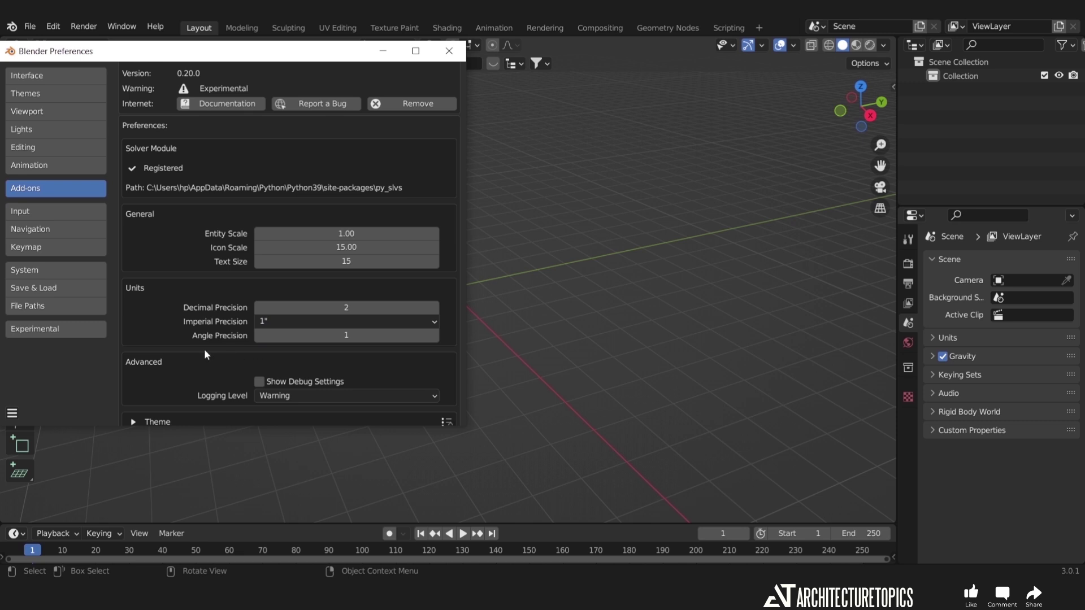
Expand the add-on's Theme settings, then close the preferences window.
scroll(205, 354, down, 3)
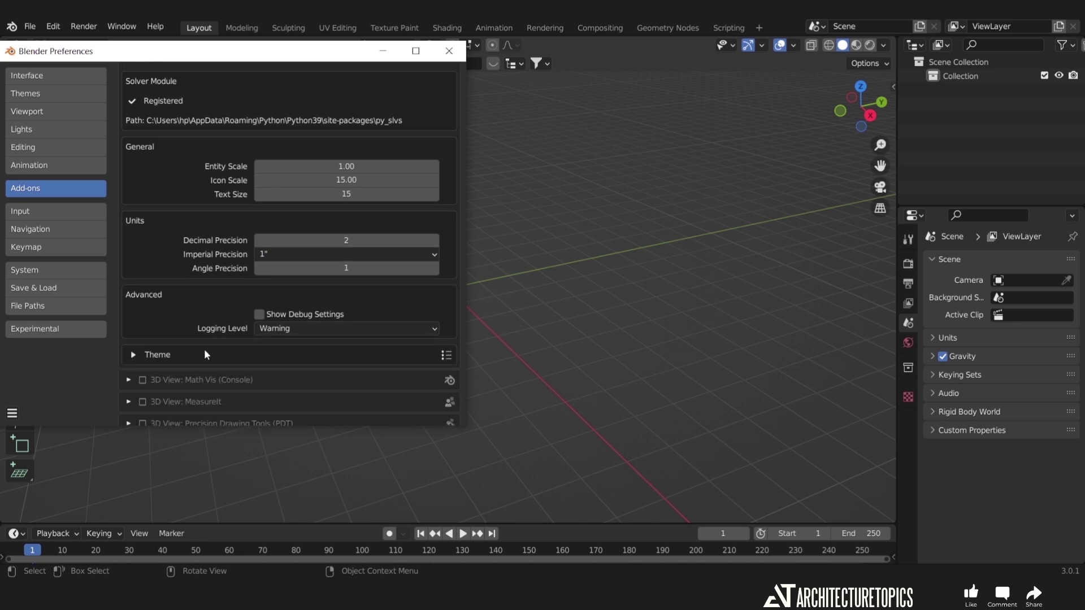
click(140, 356)
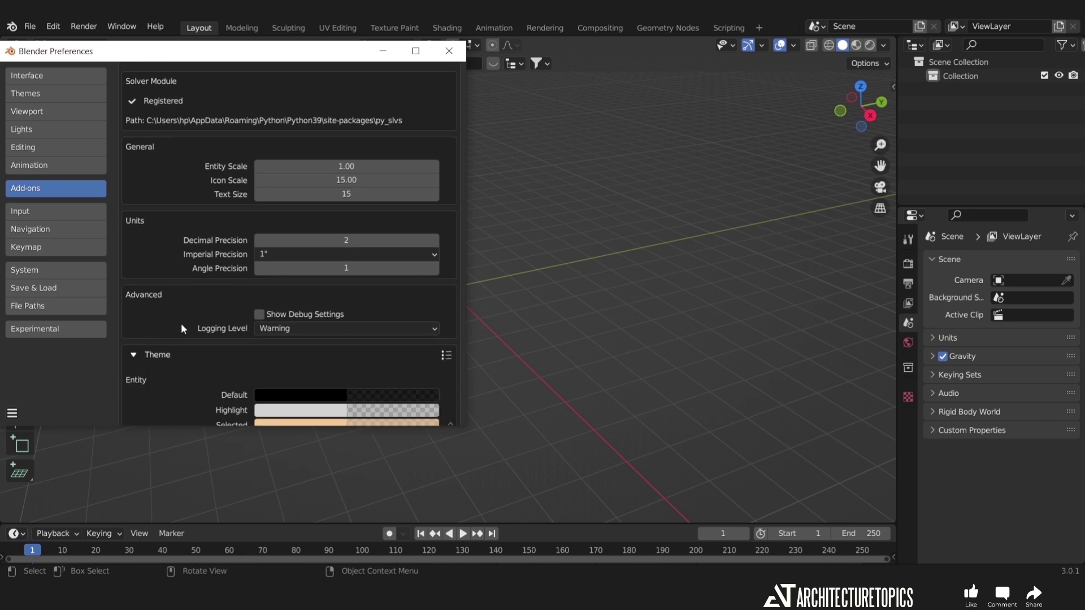
scroll(183, 326, down, 3)
scroll(185, 326, down, 2)
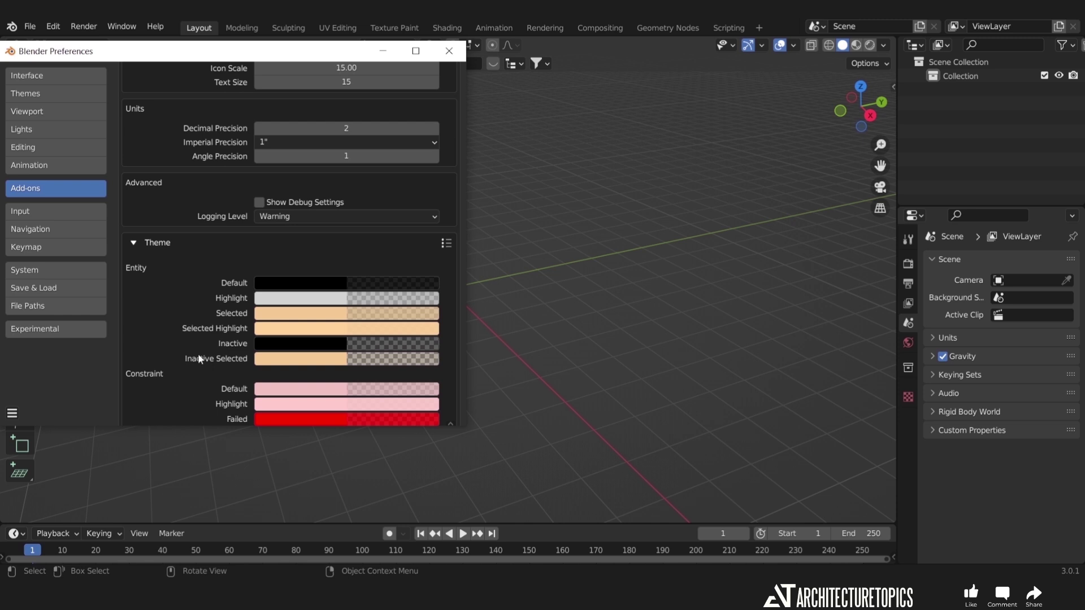
click(448, 51)
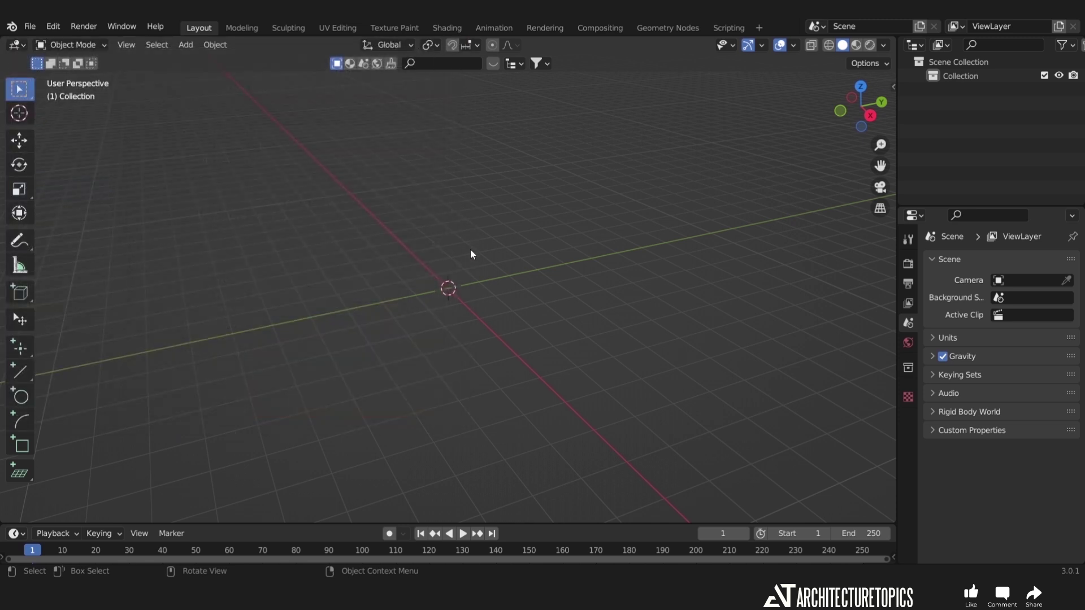
Show the sidebar's Sketcher tab and add a new sketch.
key(n)
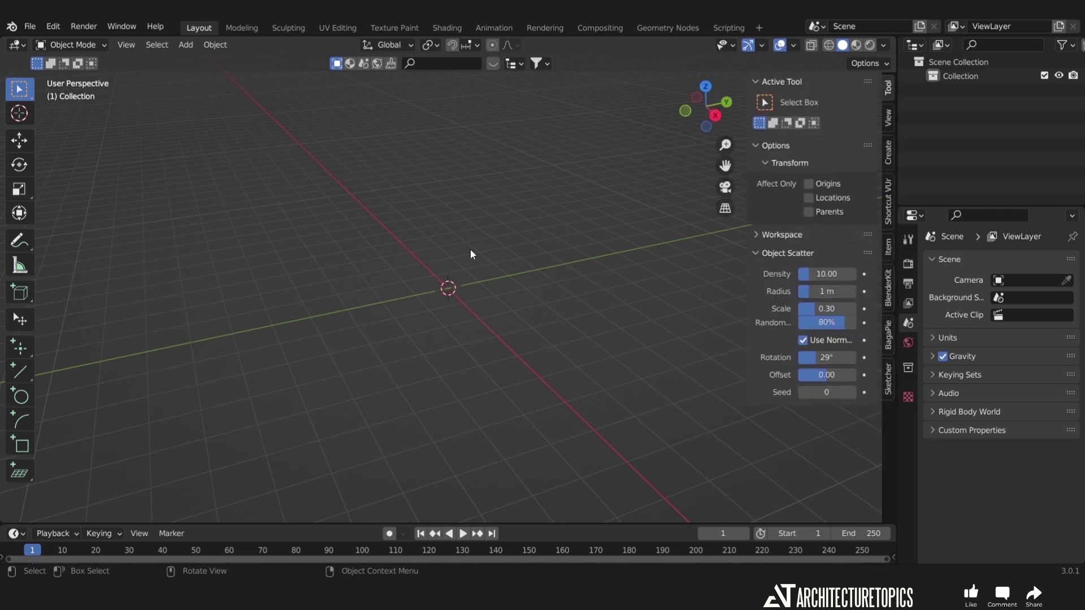
click(889, 378)
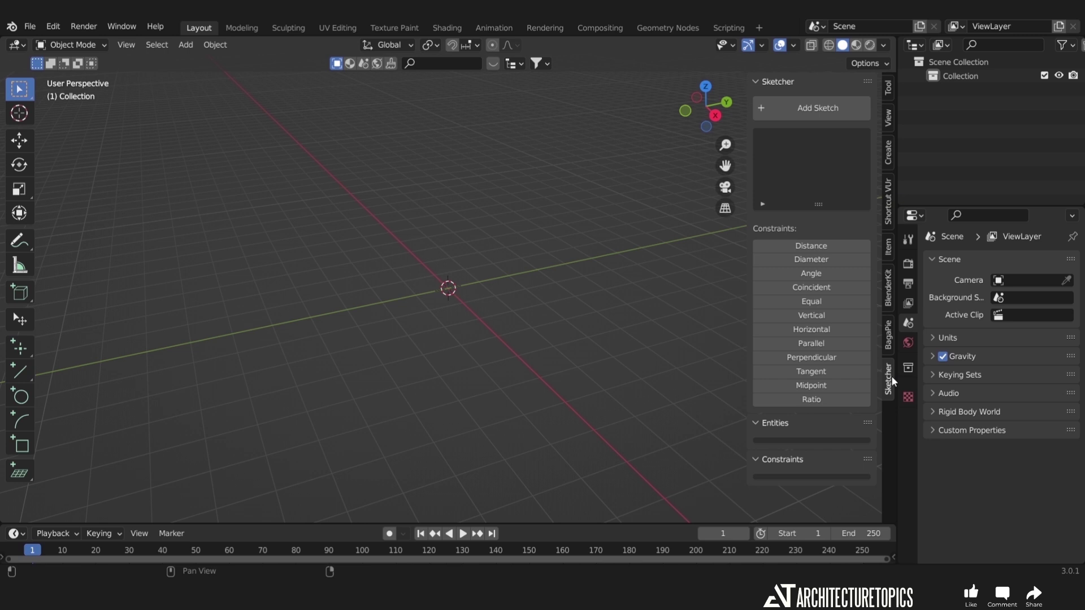
click(827, 111)
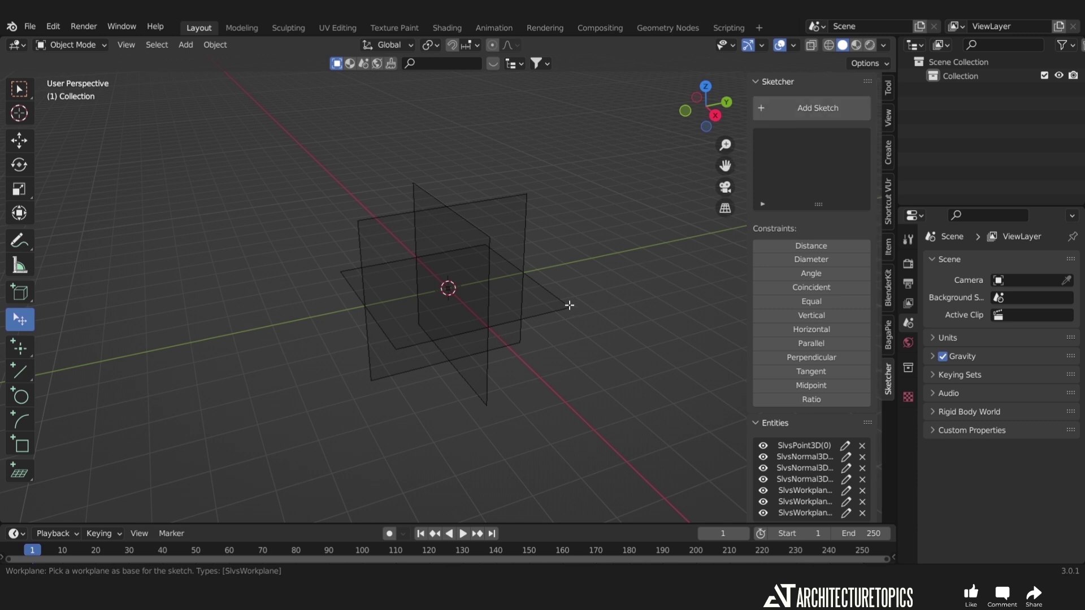
Base the sketch on the XY workplane and view it from the top, zoomed on the origin.
click(566, 309)
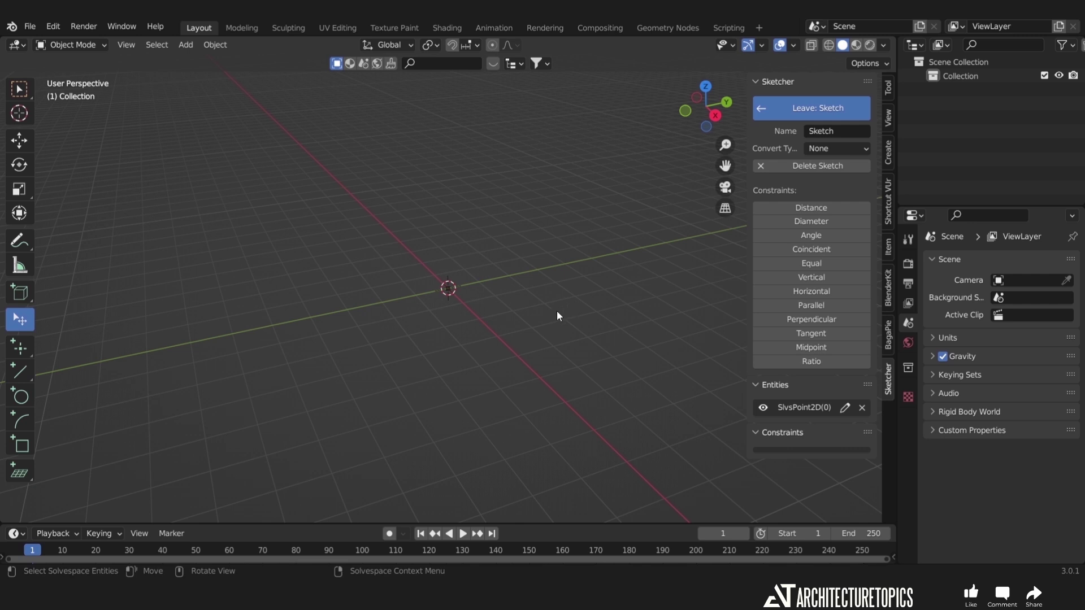
key(KP_7)
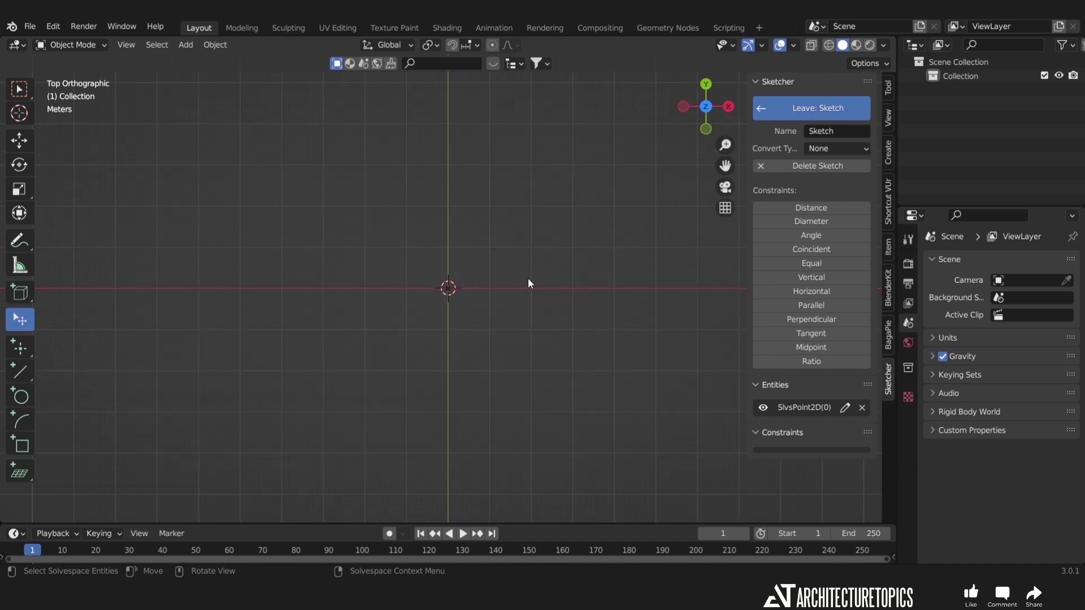
scroll(528, 278, up, 3)
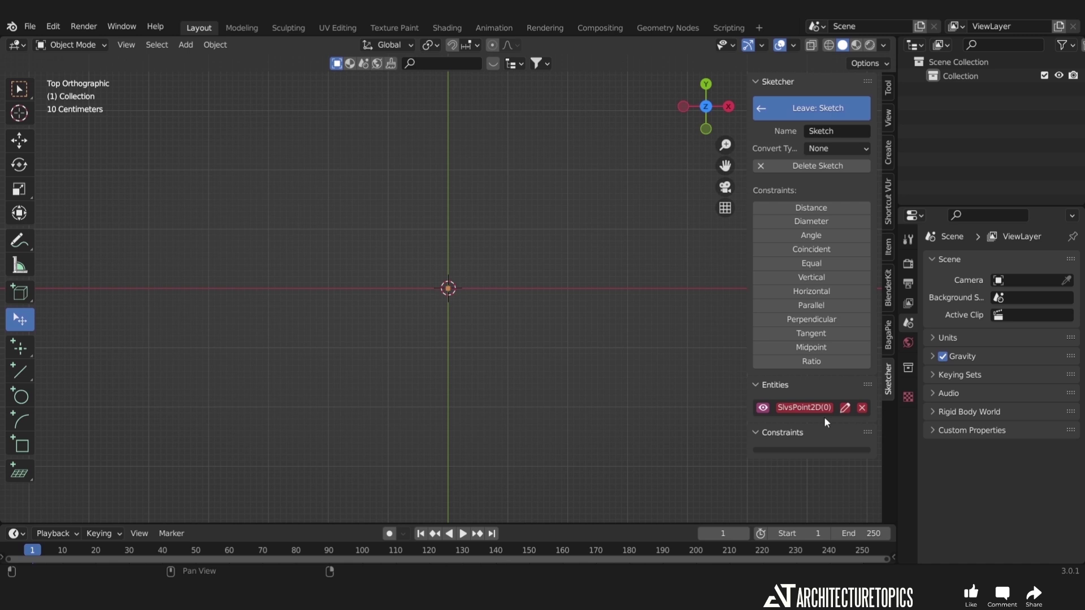
With the 2D line tool, draw the left edge, bottom edge and a short upward step.
click(17, 374)
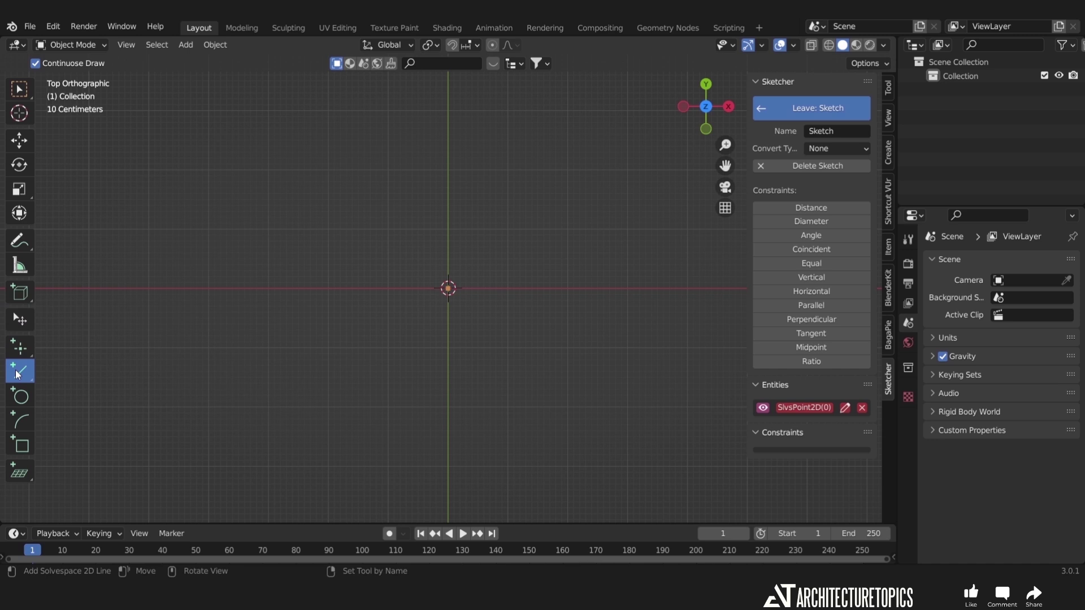
click(18, 373)
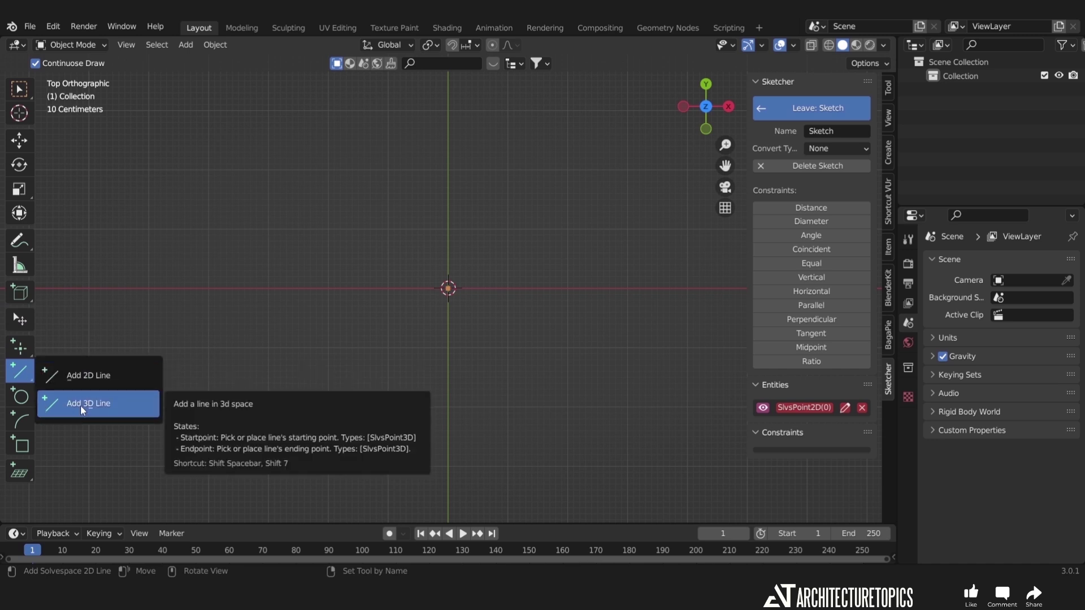
click(83, 381)
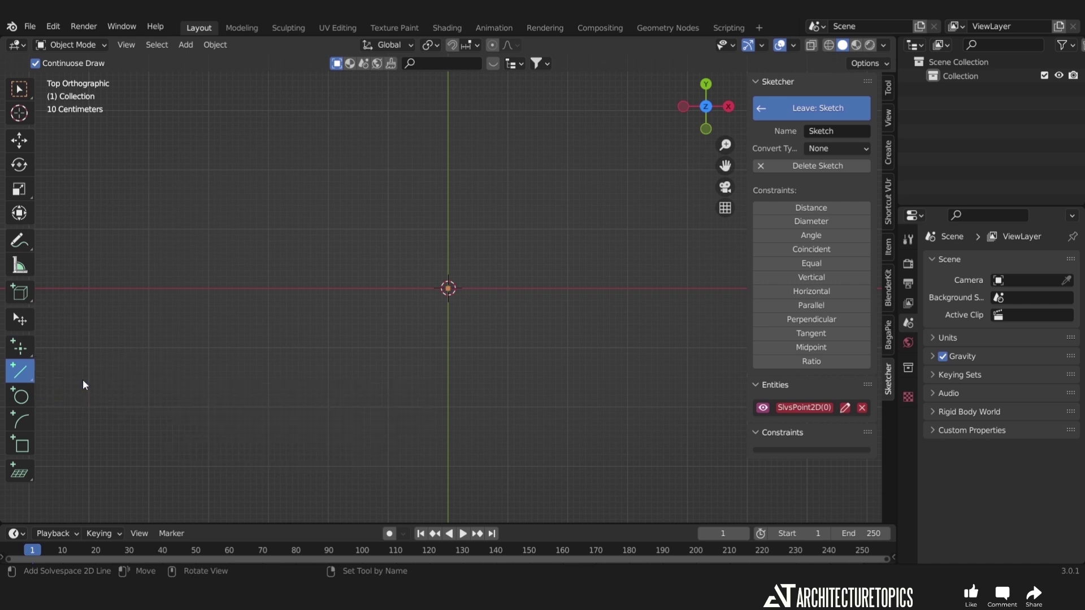
click(330, 228)
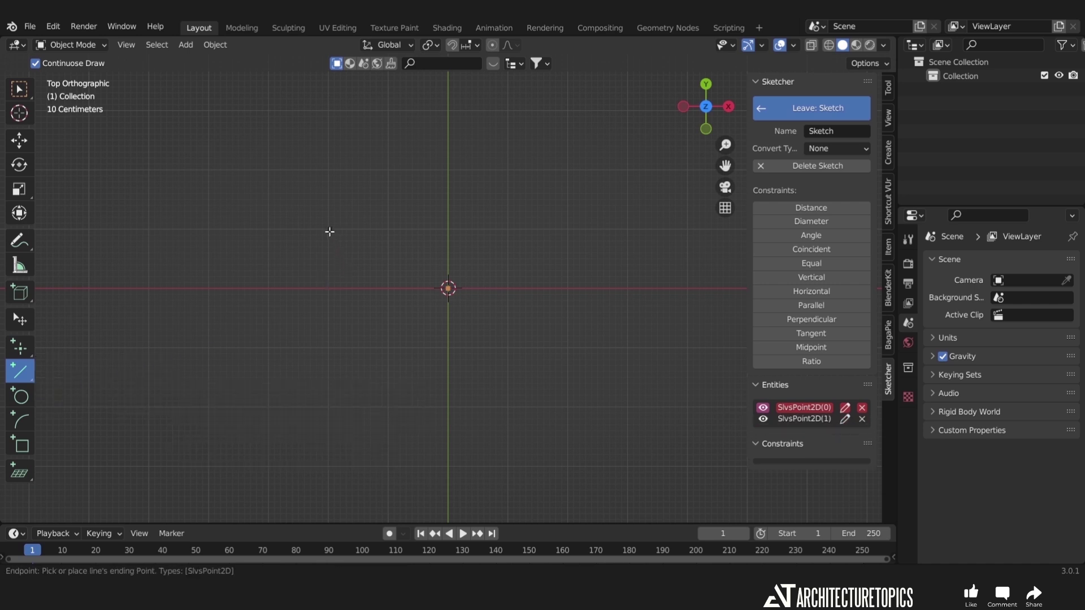
click(330, 417)
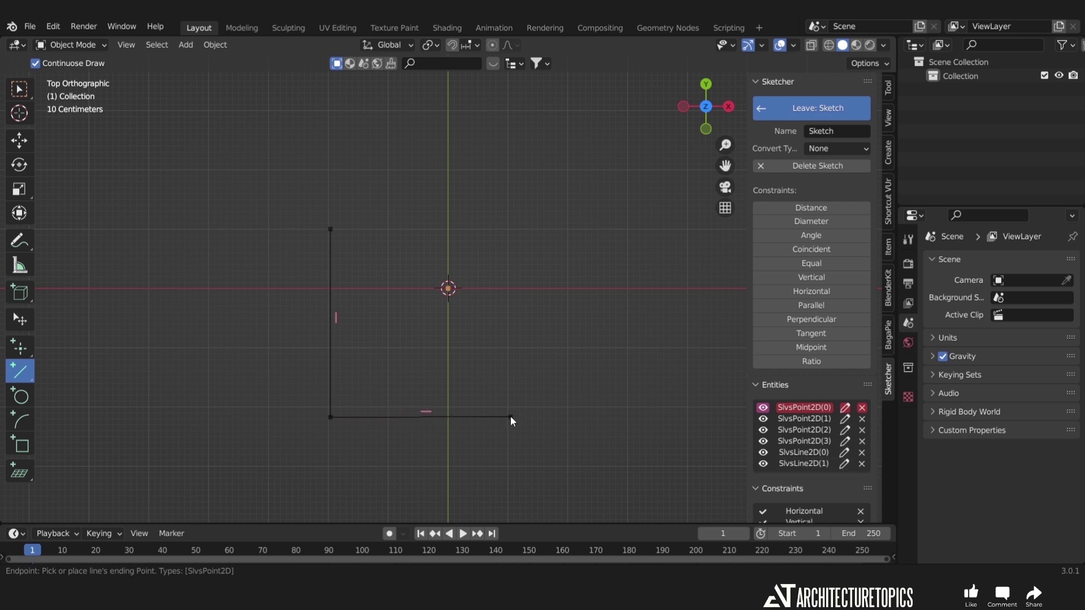
click(449, 416)
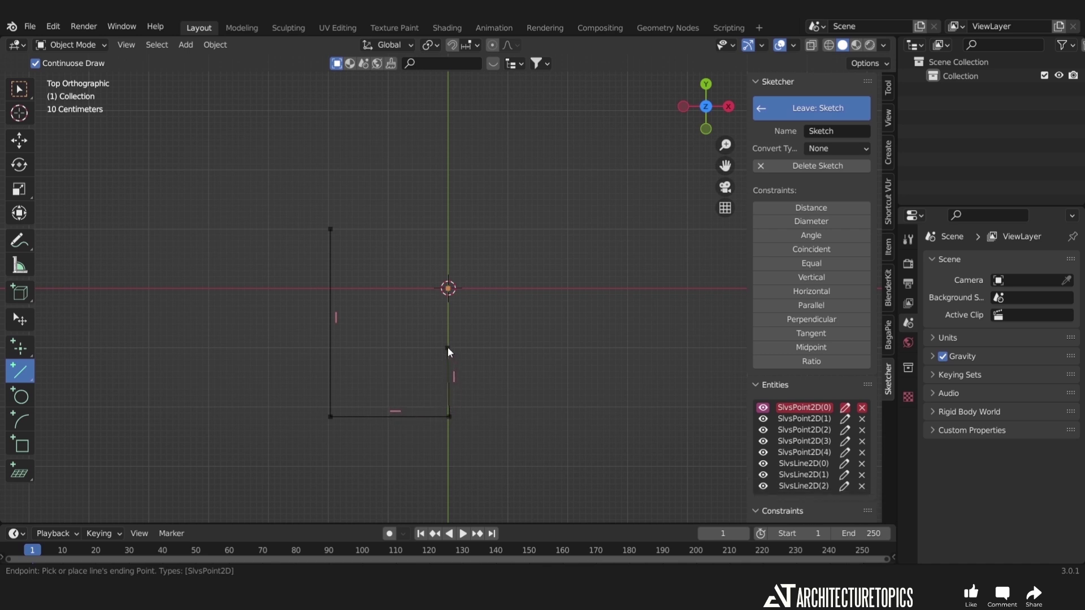
click(451, 350)
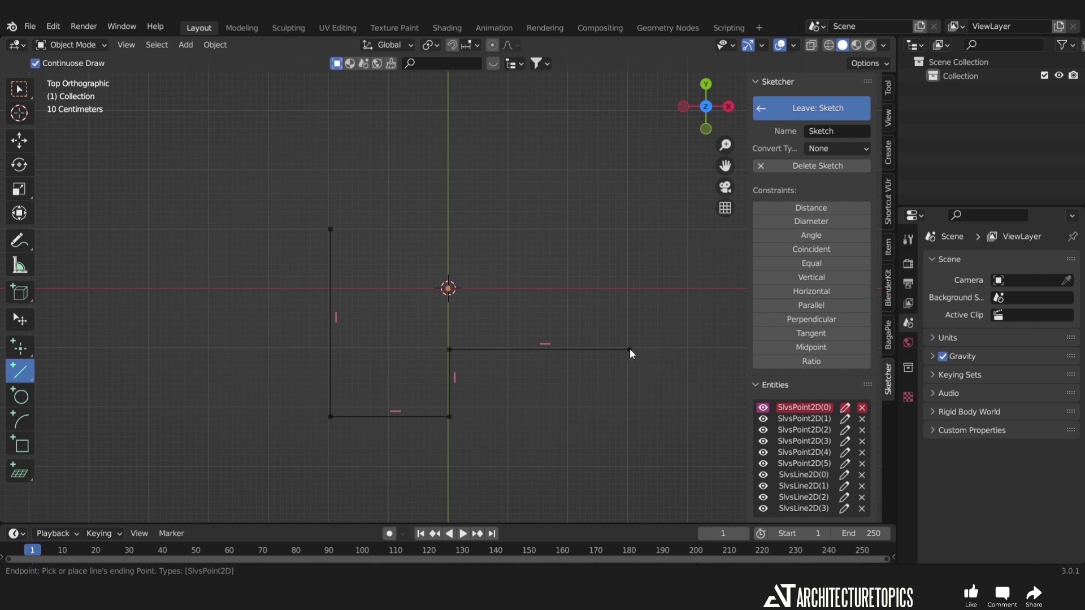
Add the right edge, slanted corner and top edge back to the start, cancelling a stray line.
click(654, 350)
click(653, 254)
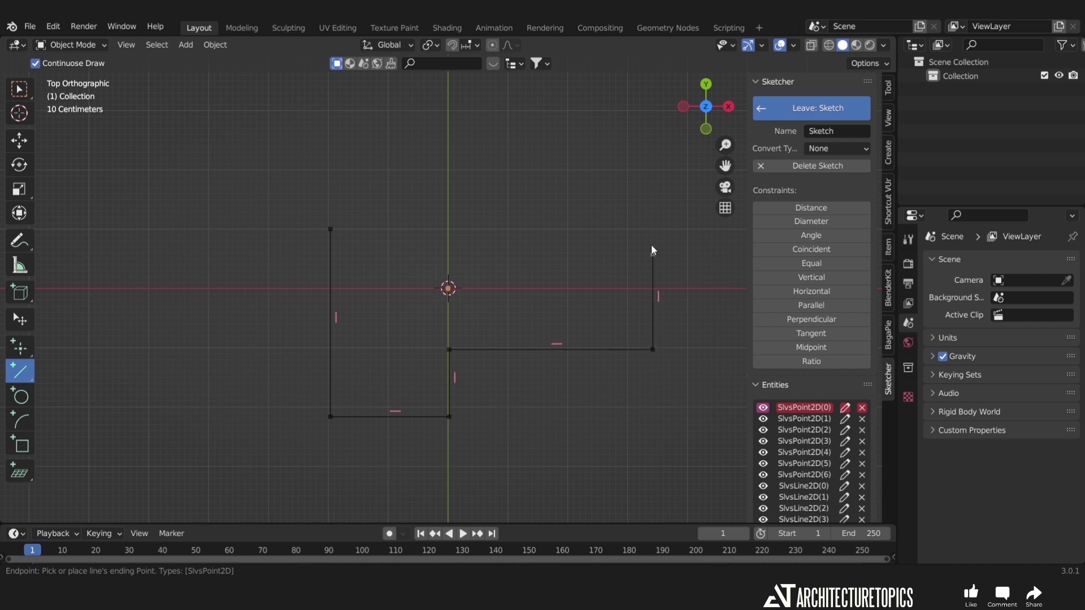
click(595, 191)
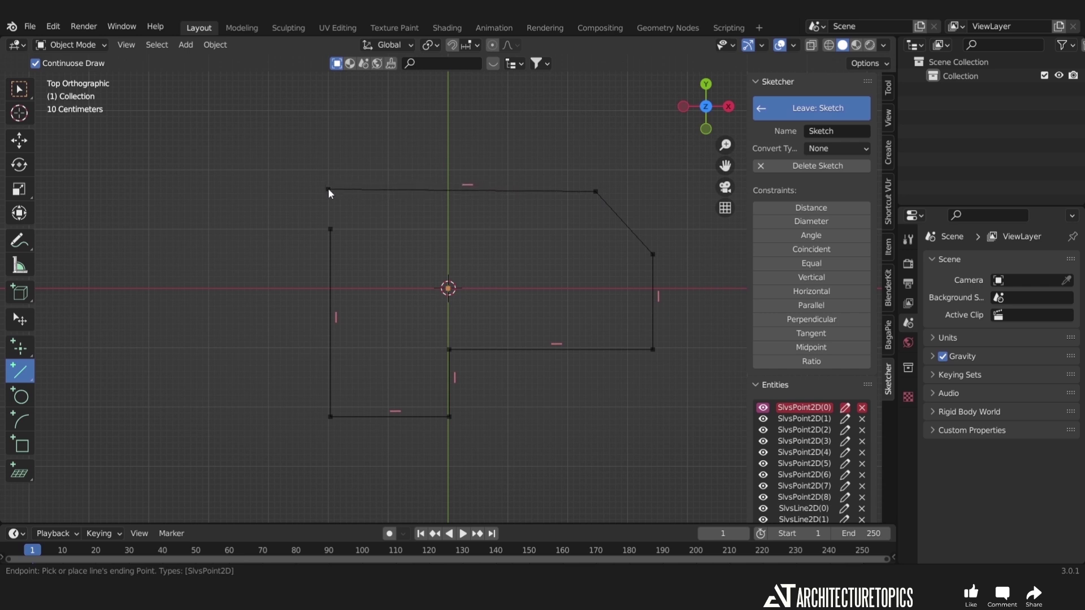
click(328, 193)
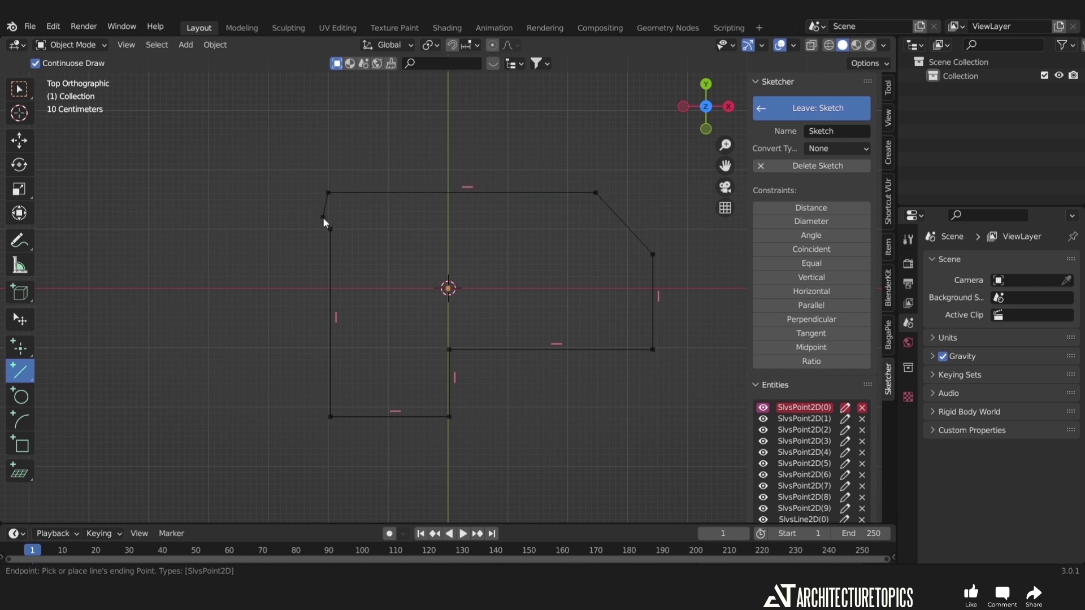
click(329, 228)
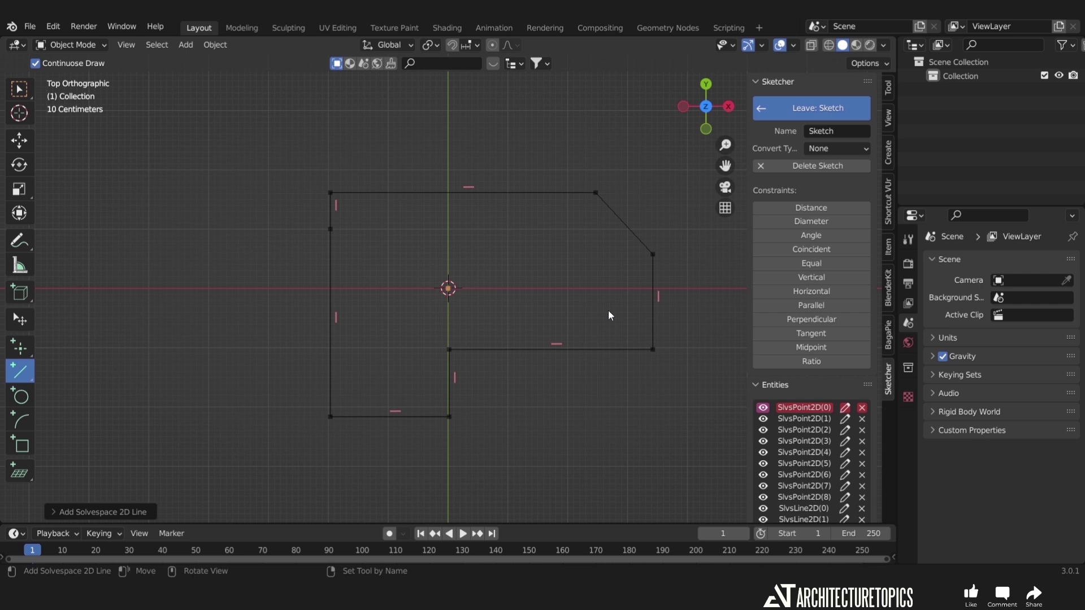
click(641, 242)
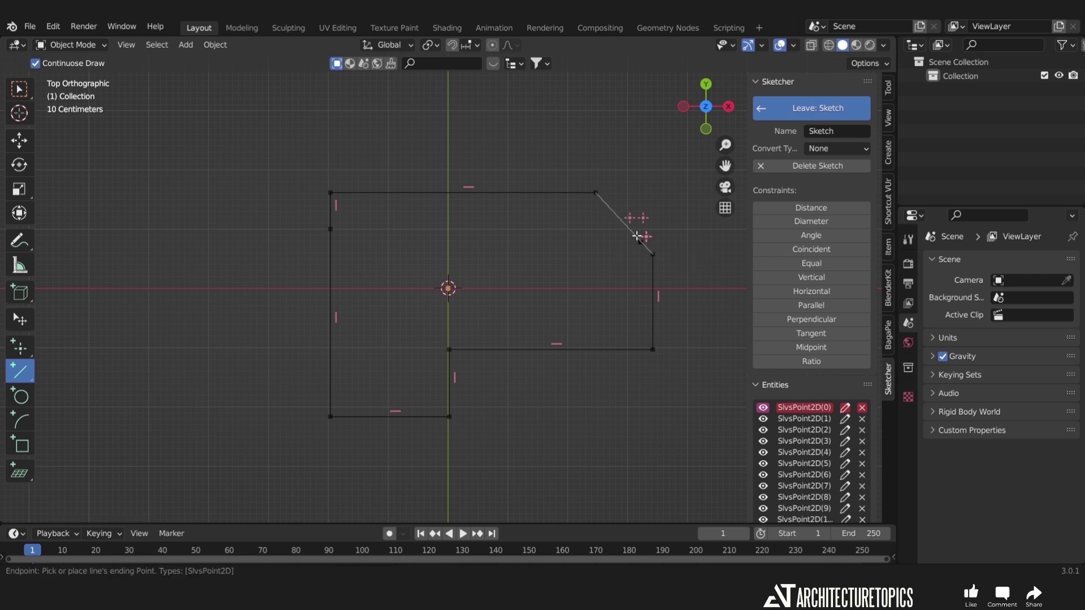
key(Escape)
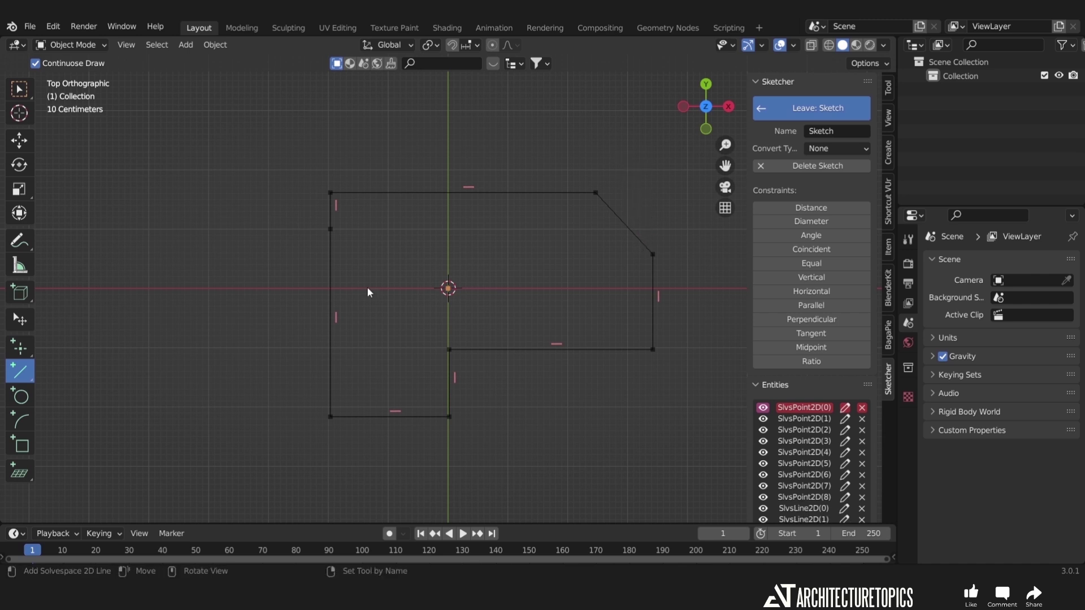
Delete the diagonal corner line and drag the right edge's top point downward.
key(Escape)
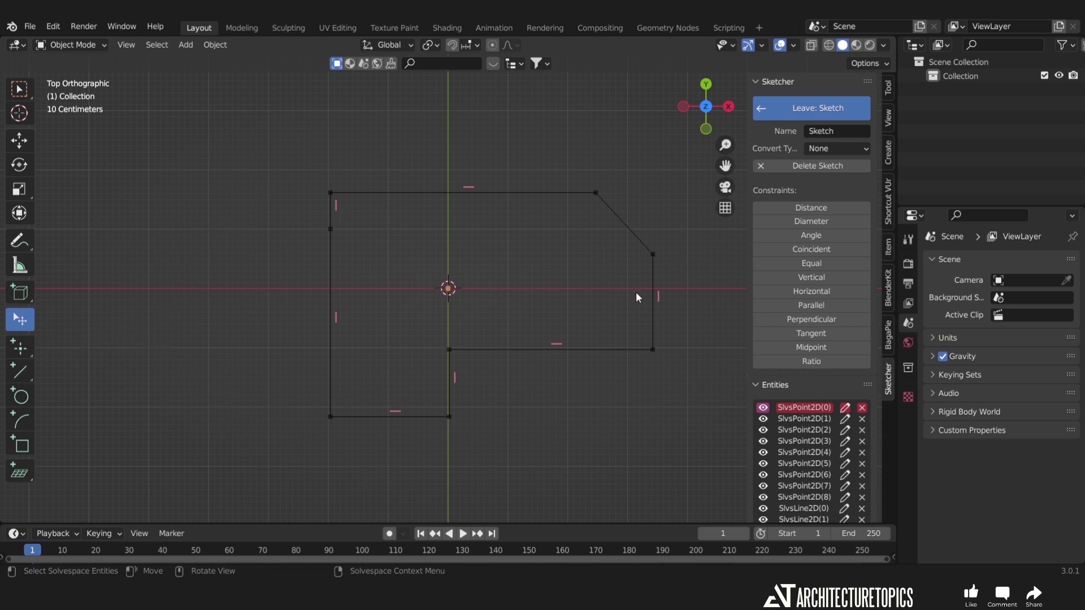
scroll(635, 292, up, 1)
shift+middle_drag(636, 291, 564, 295)
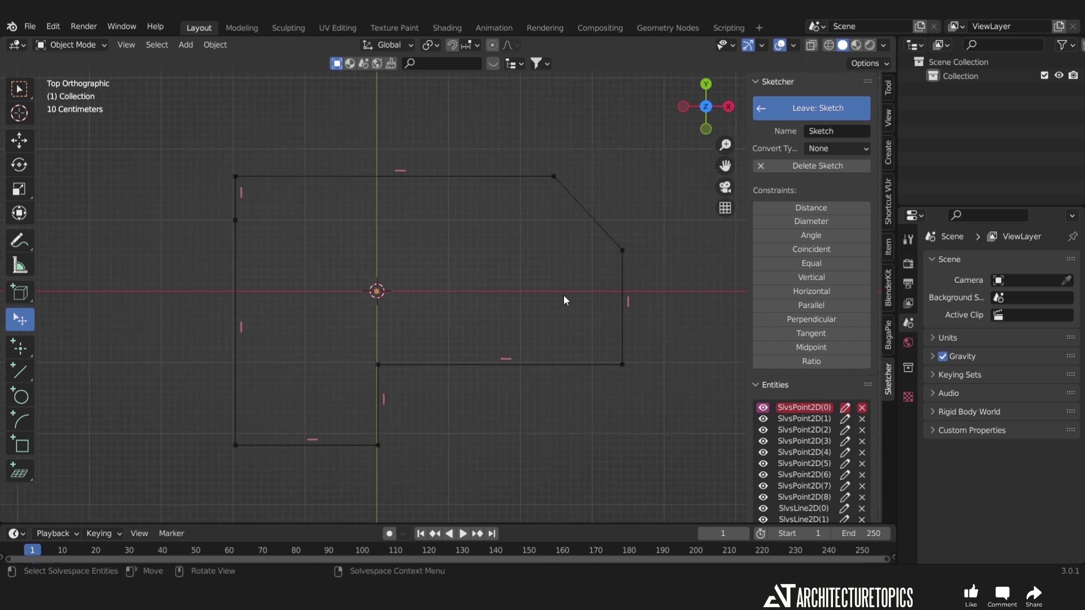
right_click(592, 219)
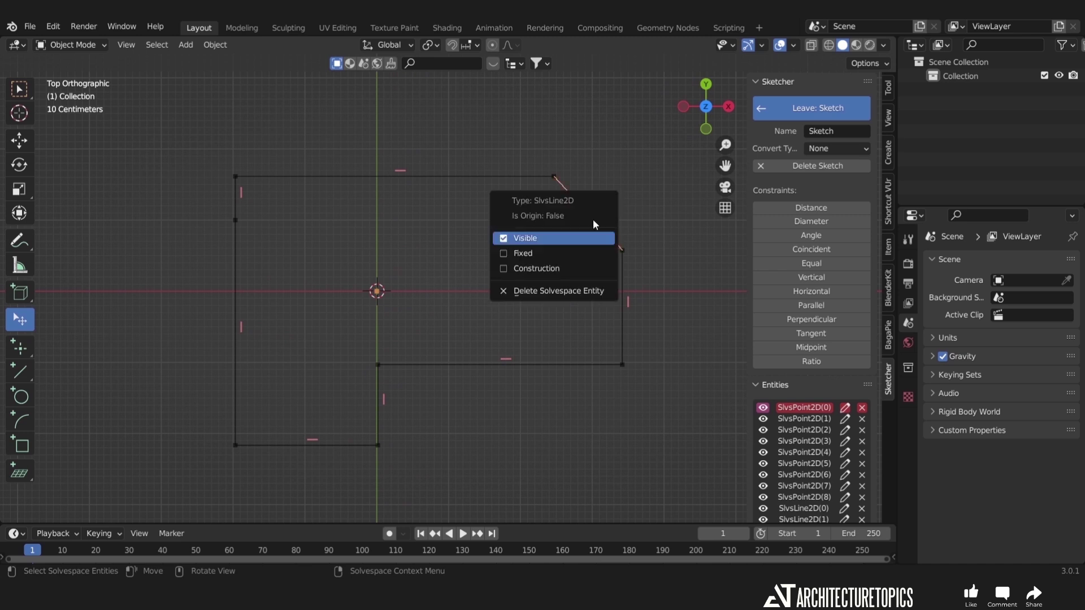
click(576, 294)
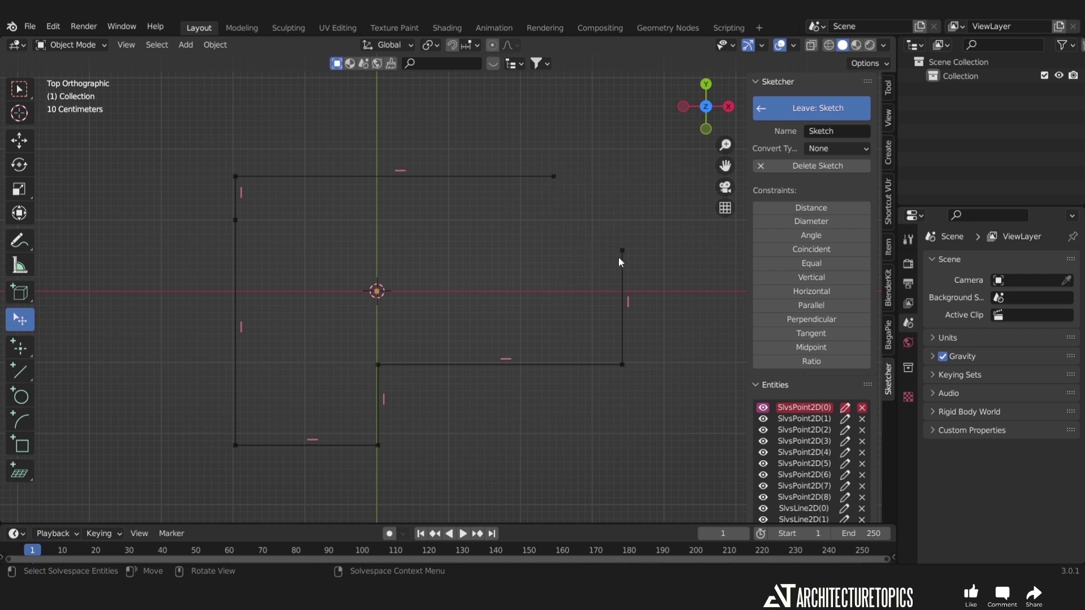
drag(622, 250, 610, 271)
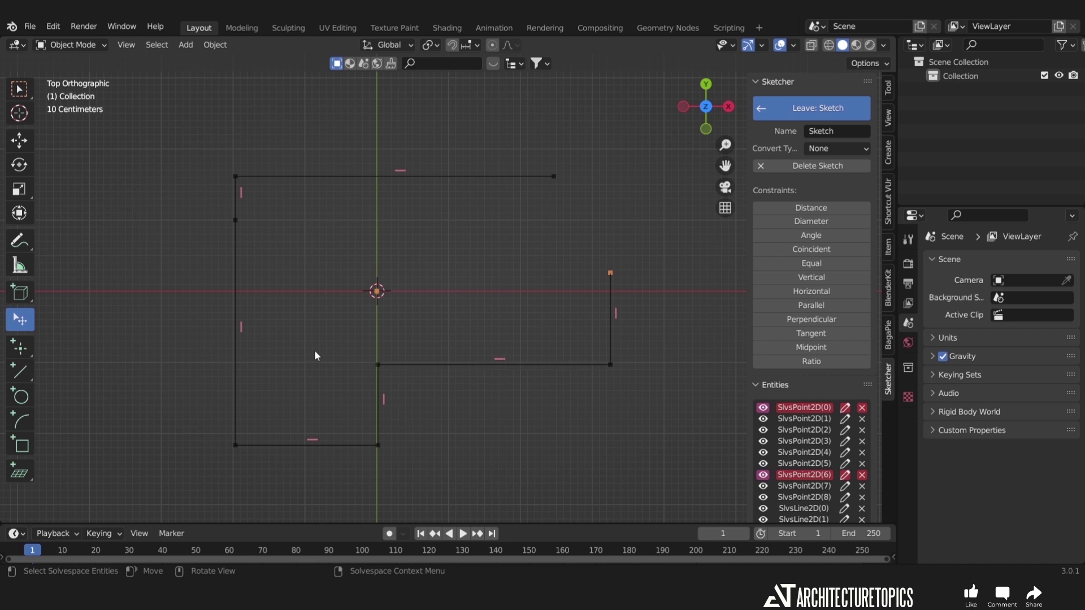
Draw a 2D arc from the right edge's top to the top edge's end, then drag the right edge outward.
click(22, 424)
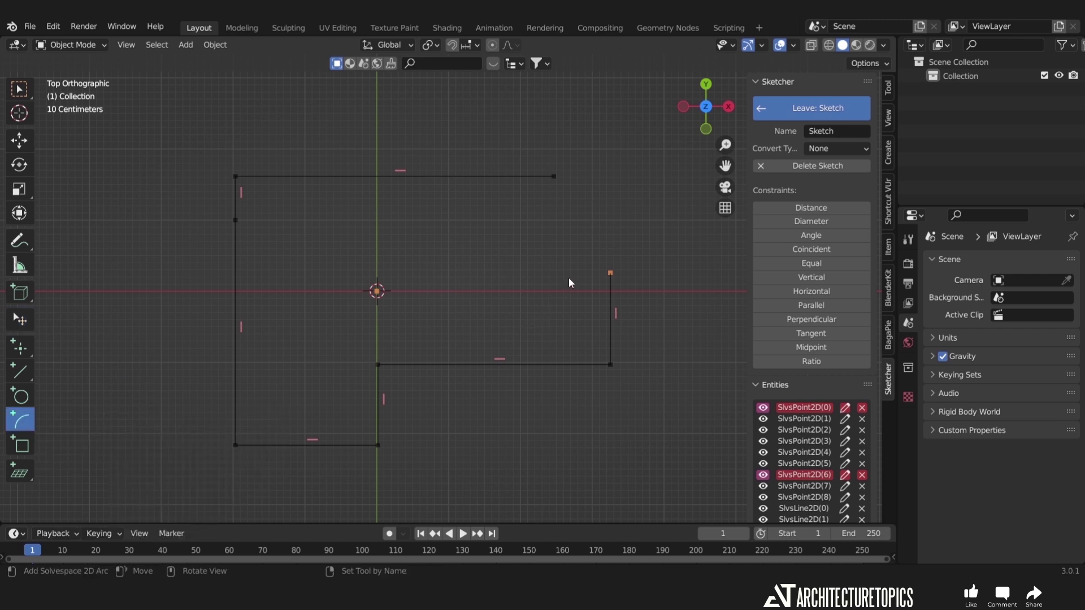
click(536, 244)
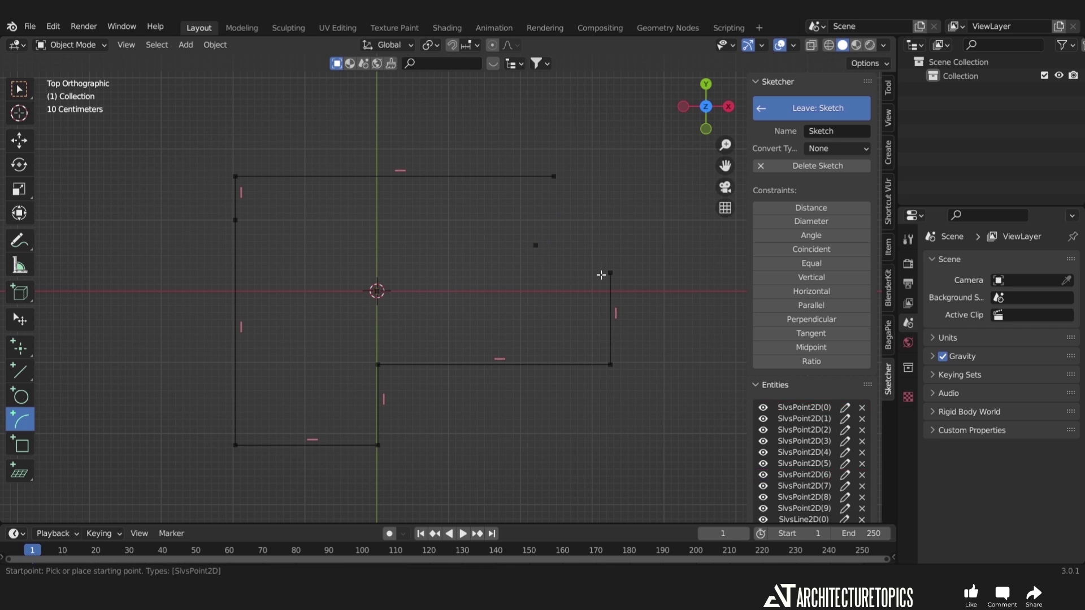
click(610, 272)
click(554, 176)
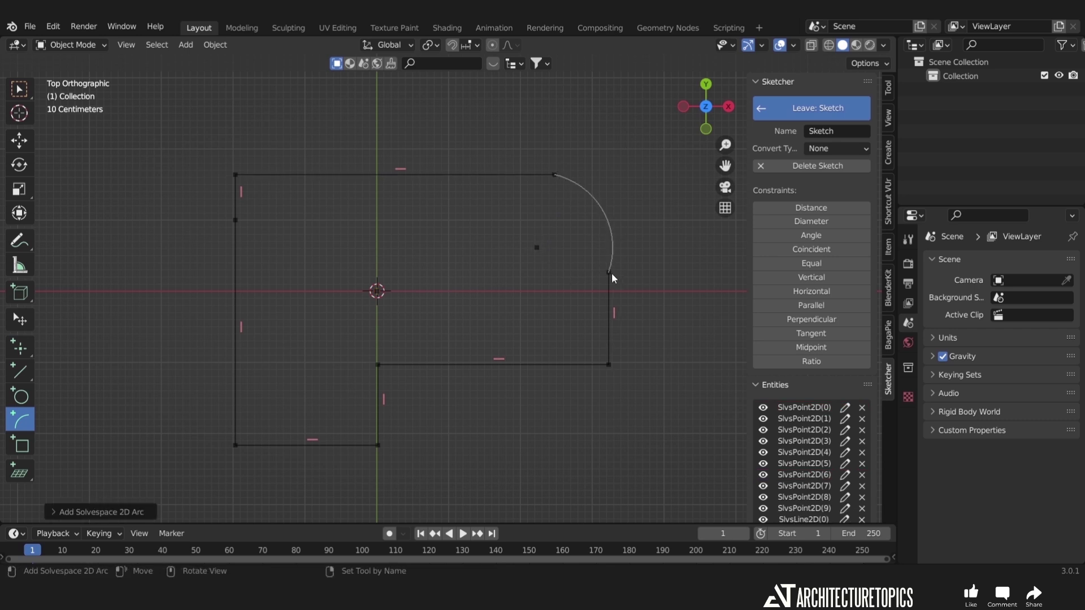
key(Escape)
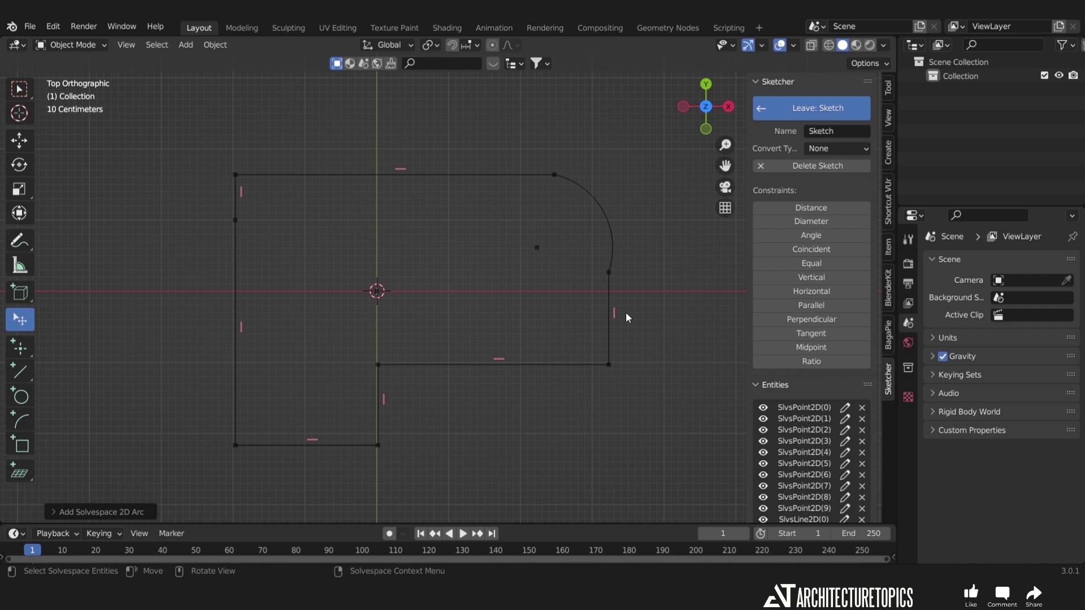
drag(611, 293, 613, 247)
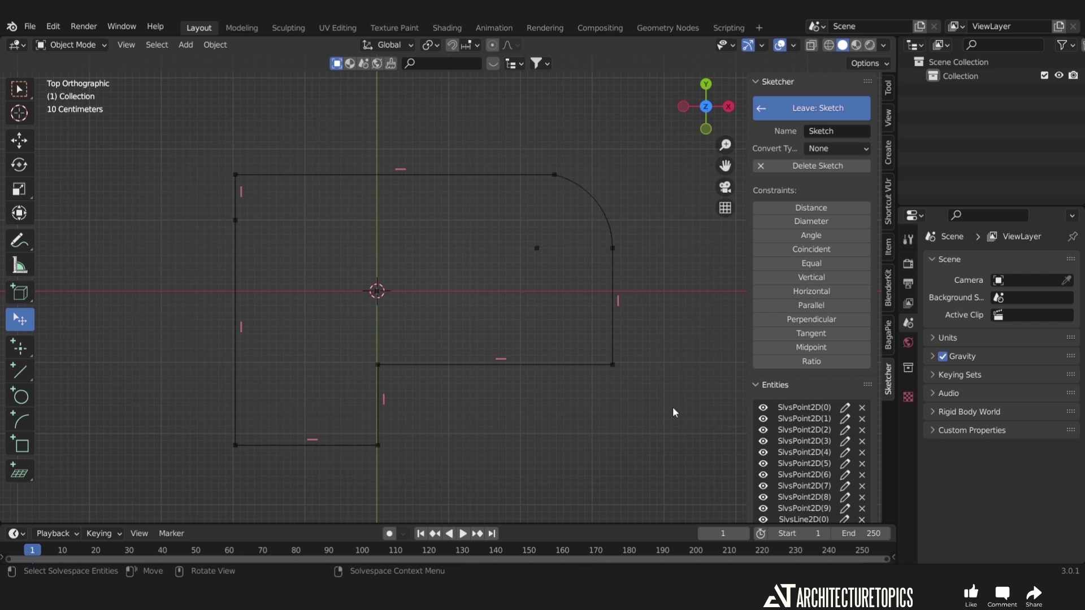
click(378, 365)
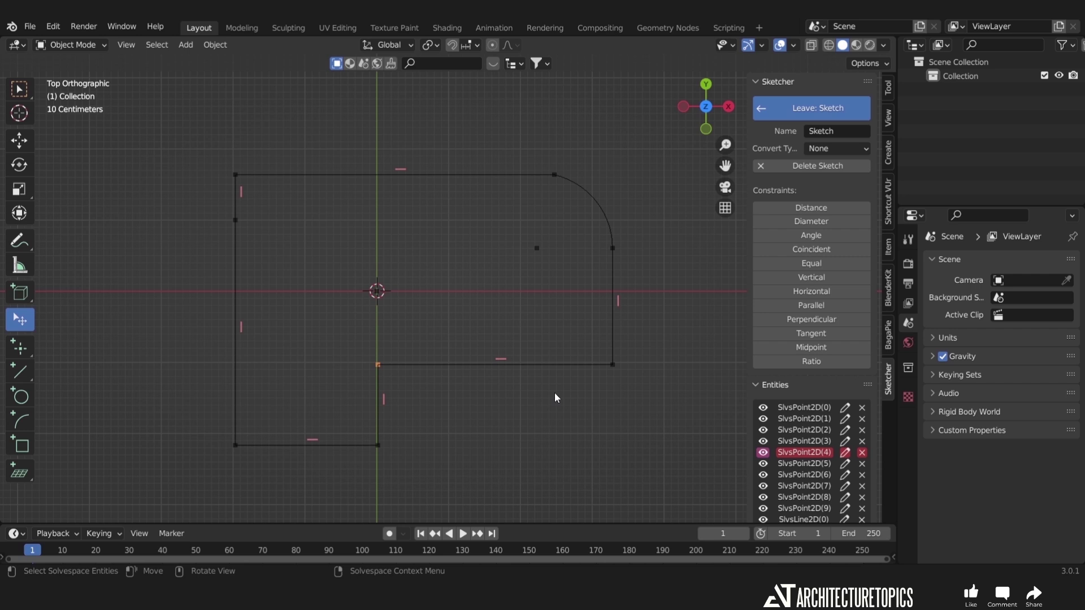
Add a 3.26 m distance dimension on the lower horizontal edge, placed below it.
shift+click(612, 365)
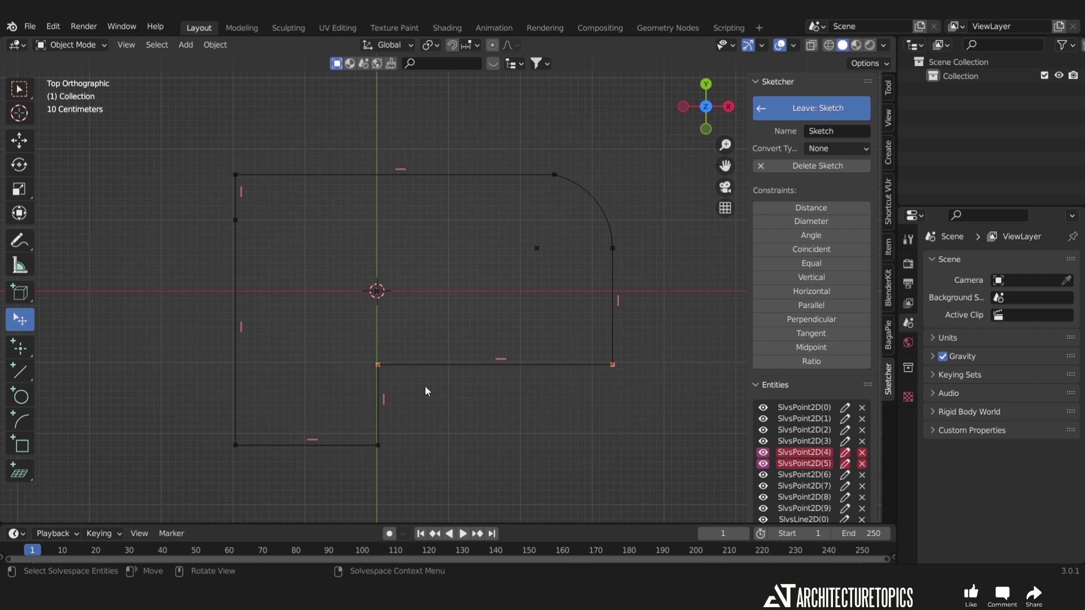
click(795, 210)
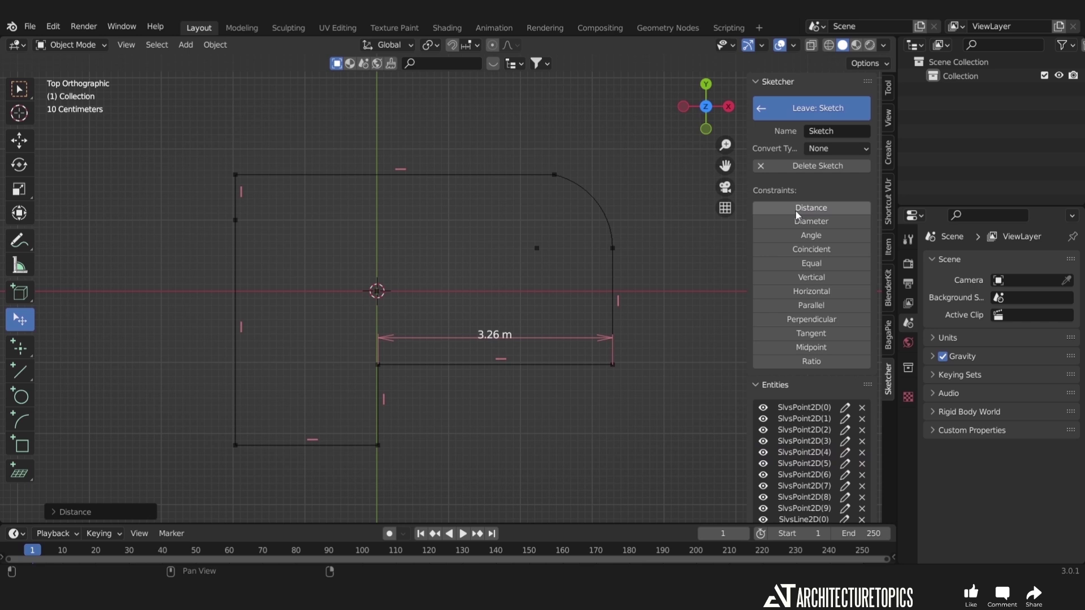
drag(564, 335, 560, 391)
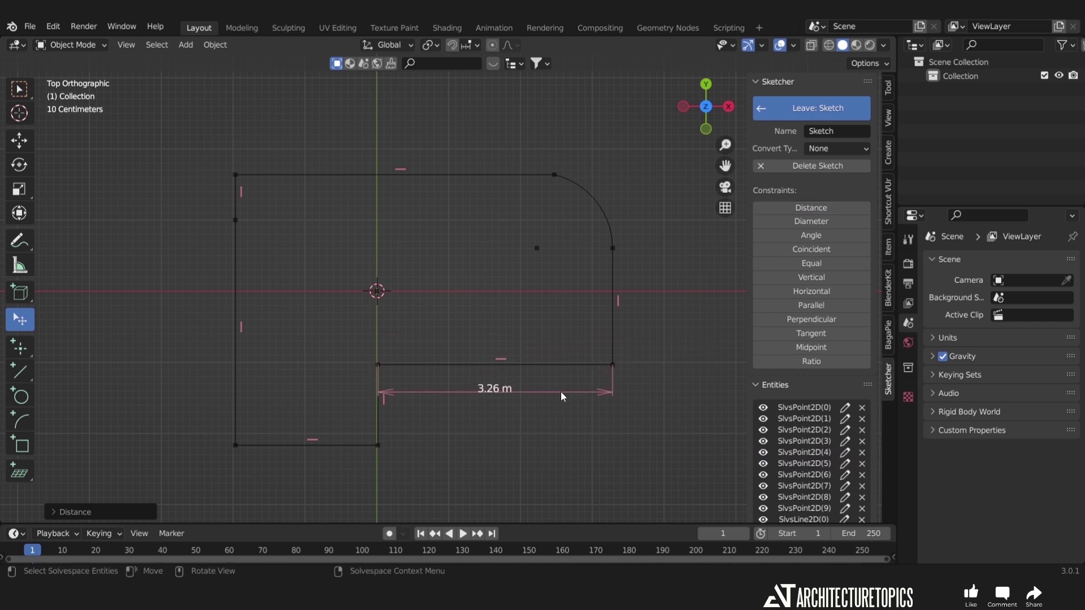
Add a 1.13 m distance dimension on the short vertical step.
click(377, 447)
click(379, 365)
click(783, 208)
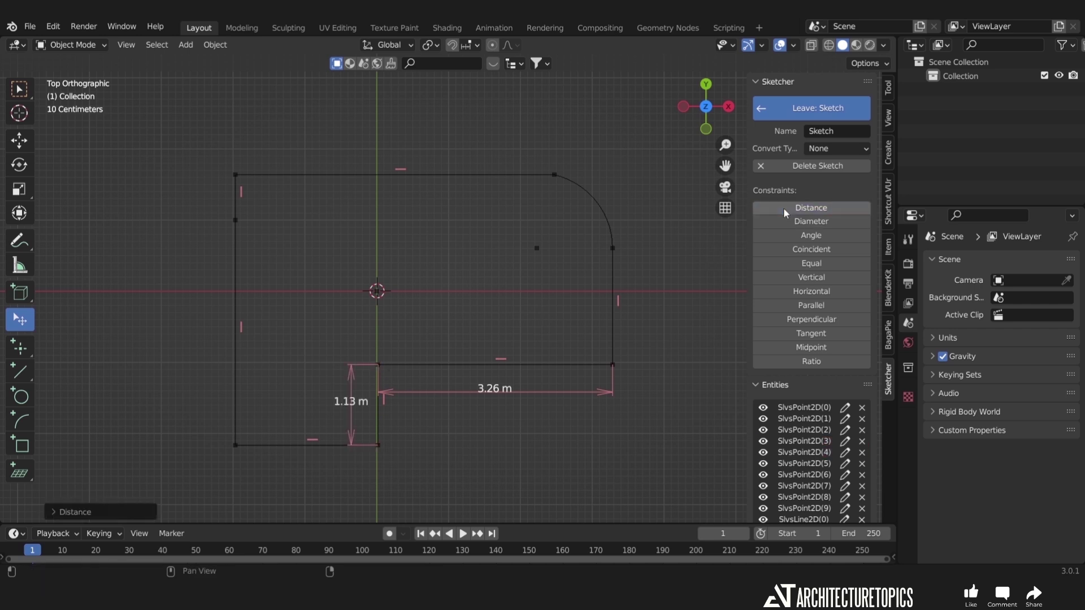
drag(348, 372, 343, 374)
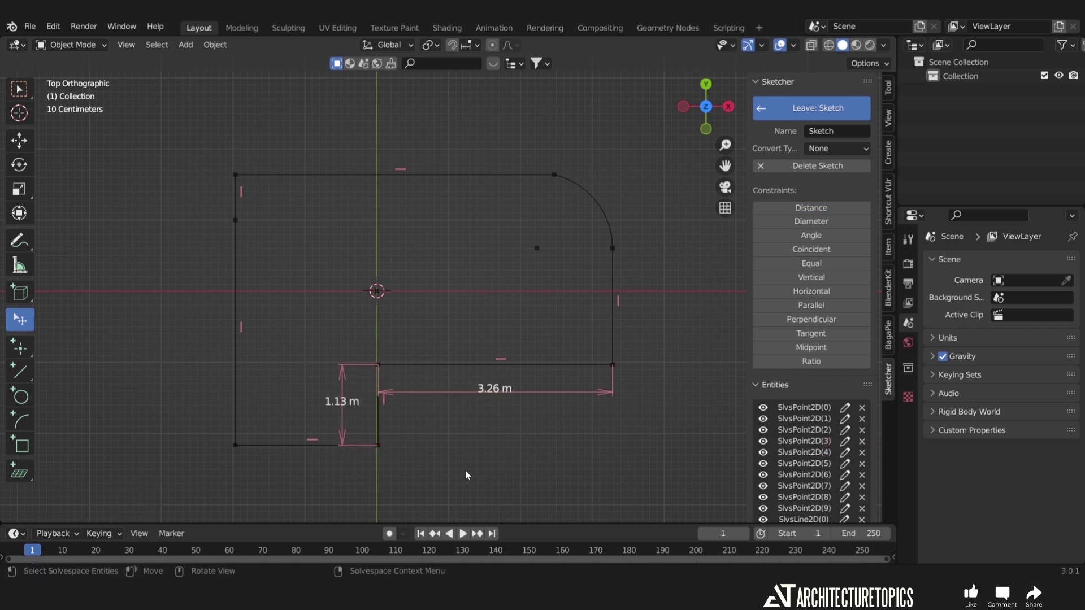
click(20, 371)
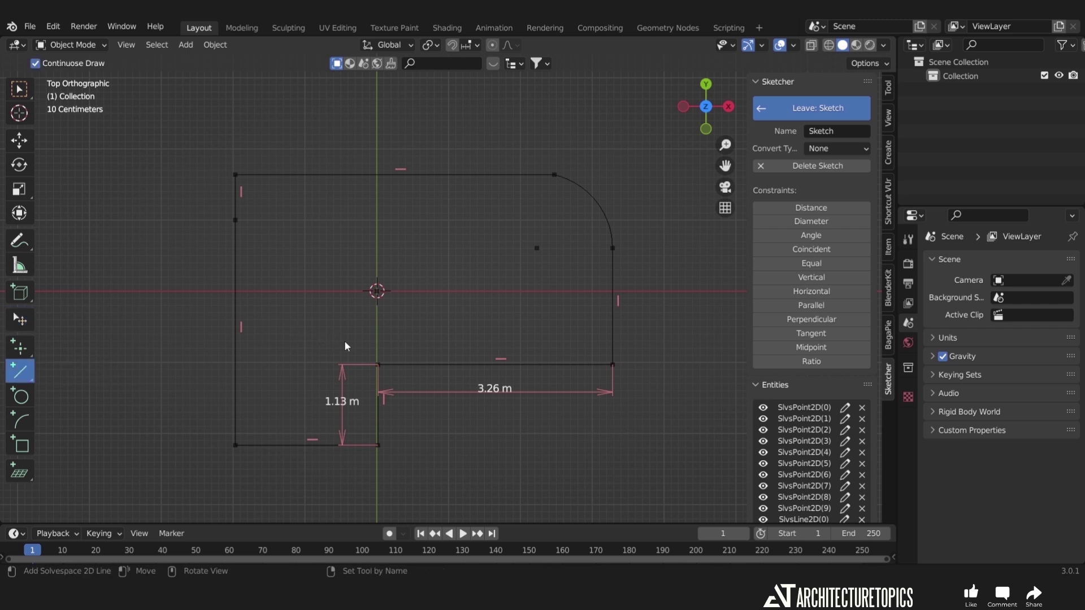
Draw a line from the inner corner to the top edge and constrain it vertical.
click(378, 365)
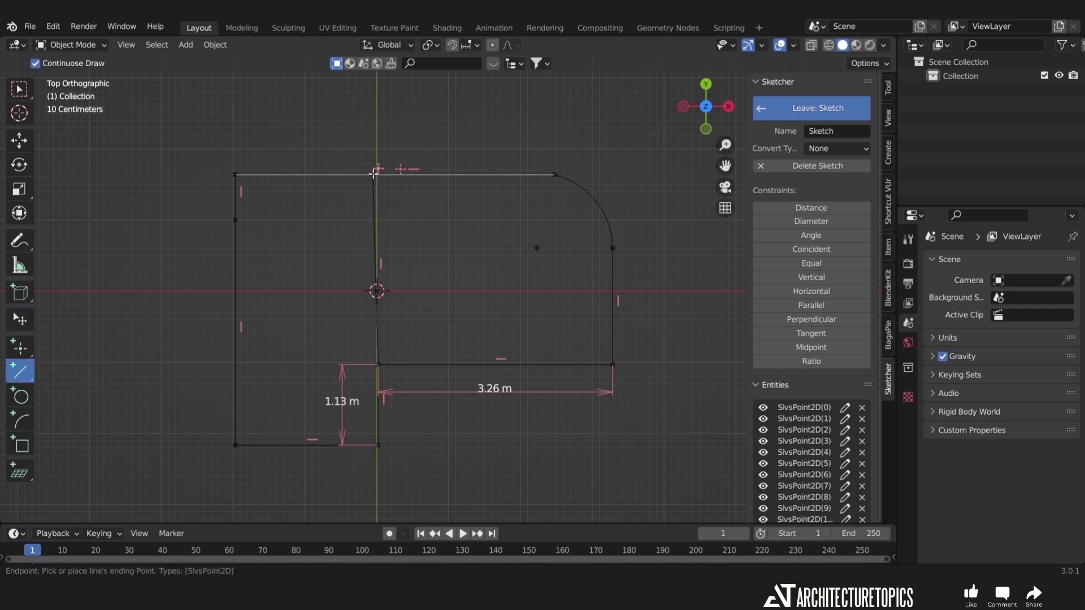
click(326, 174)
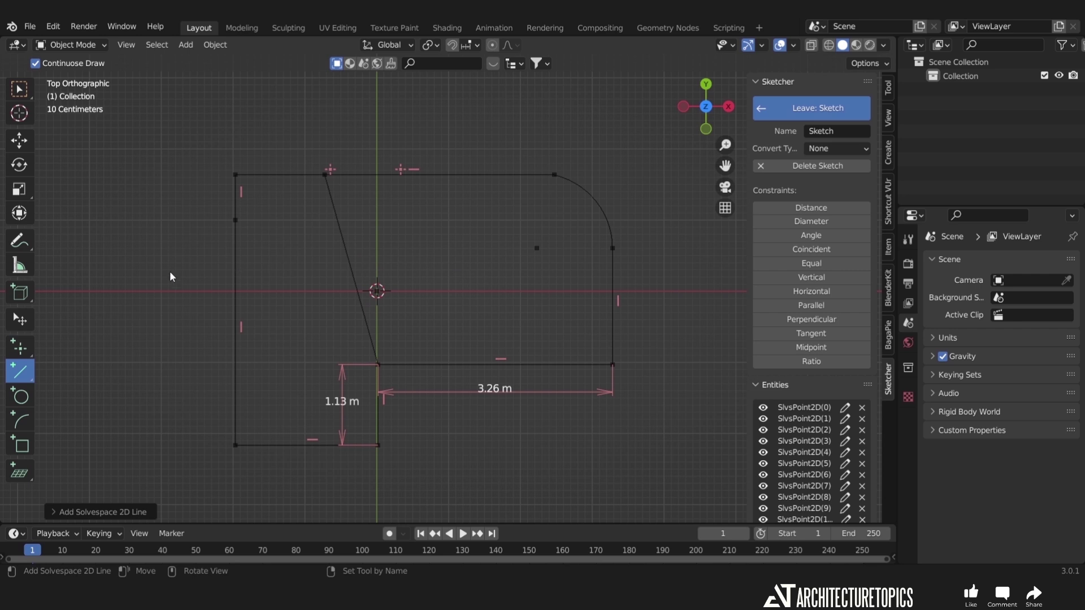
key(Escape)
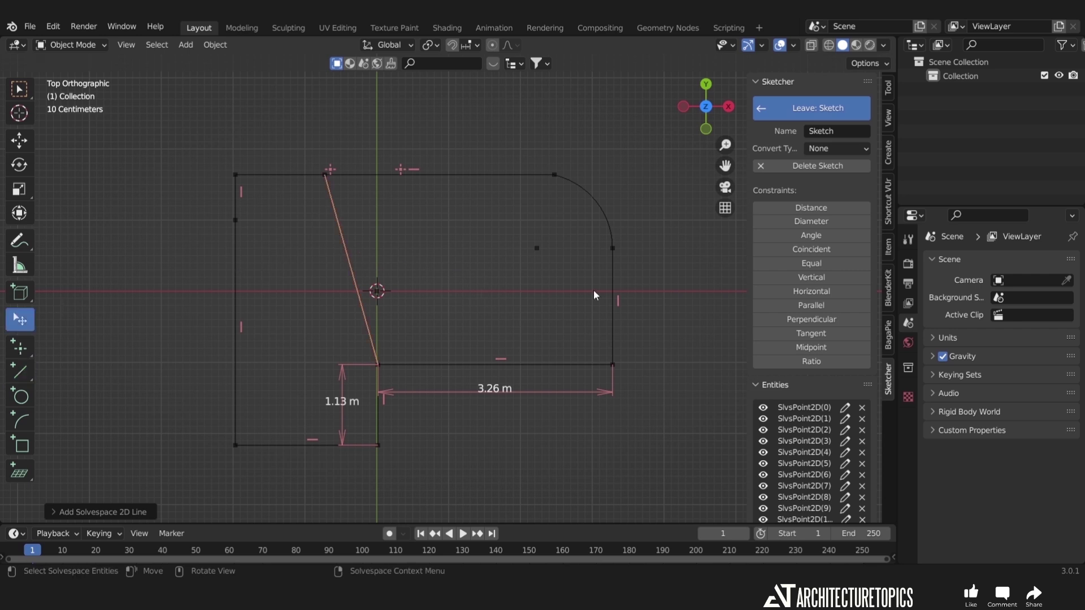
click(783, 277)
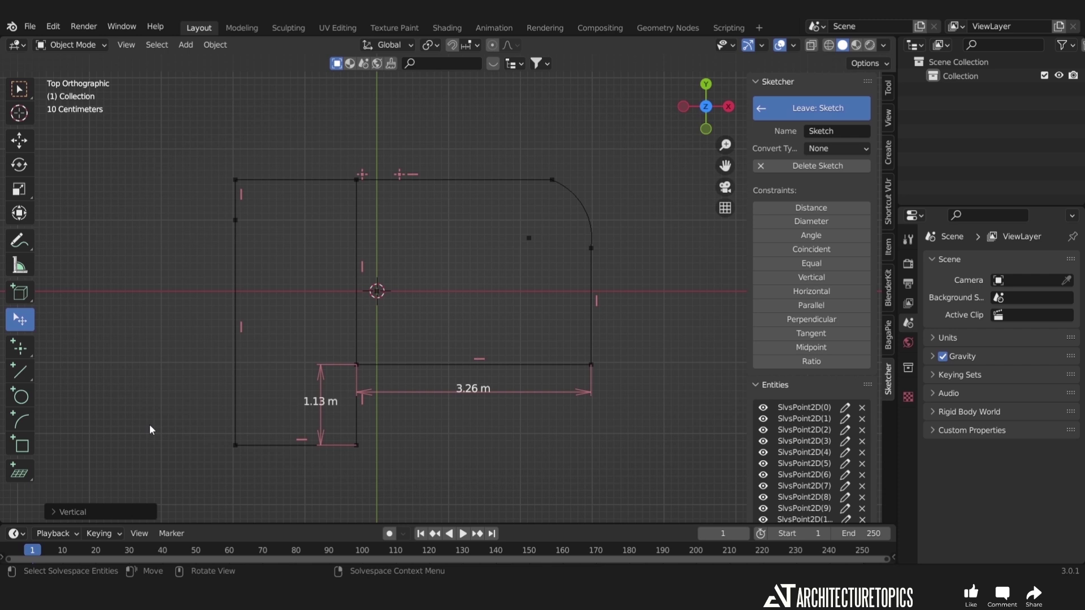
click(20, 397)
Draw a circle in the left section and set its radius to 0.3 m.
click(287, 310)
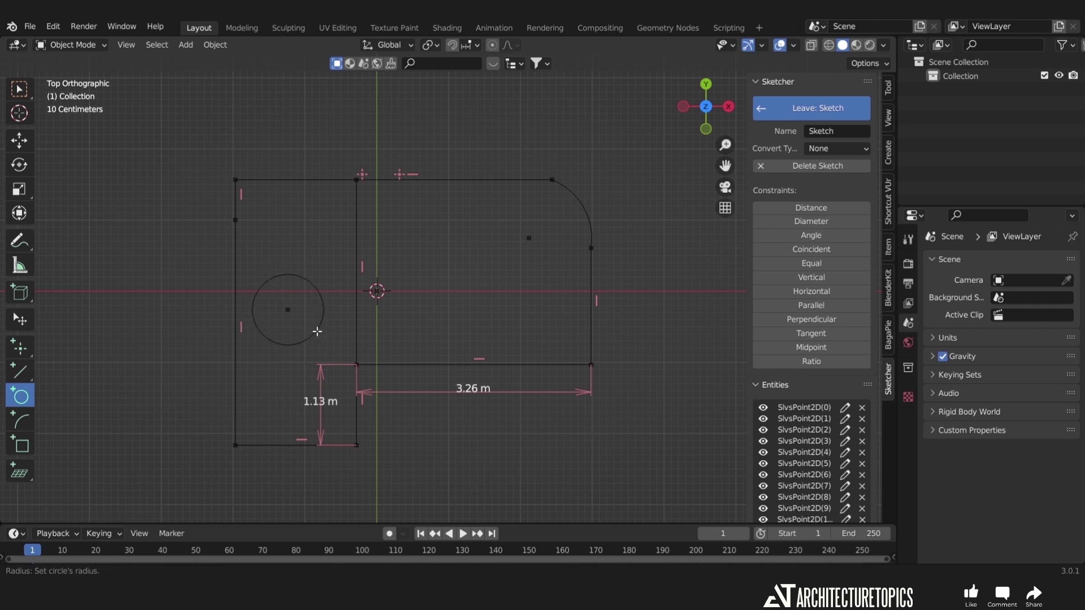
click(317, 334)
click(80, 512)
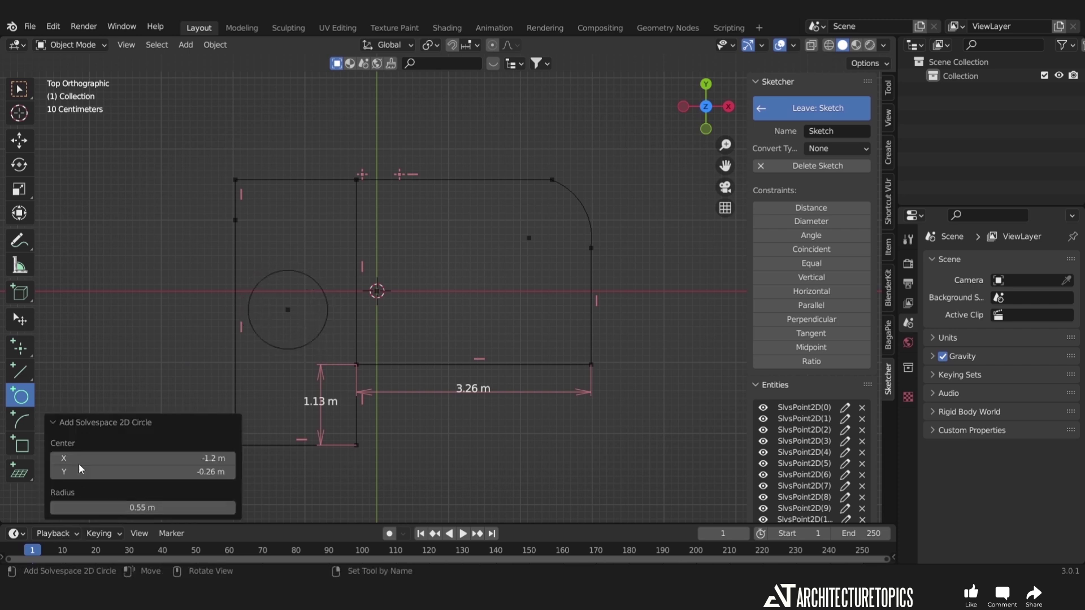
drag(133, 509, 128, 512)
click(127, 512)
text(0.3)
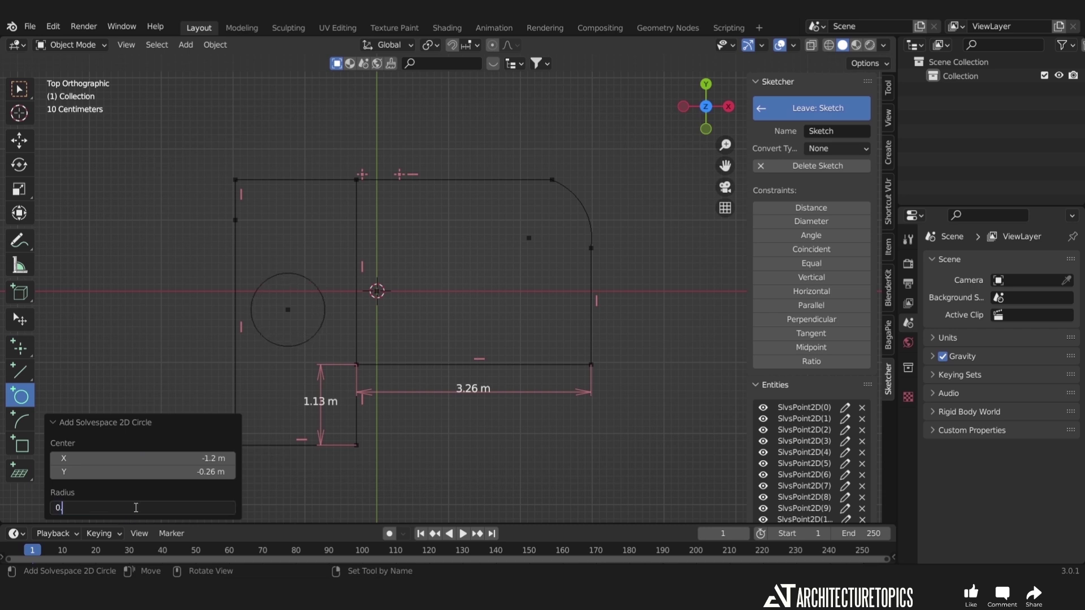
key(Return)
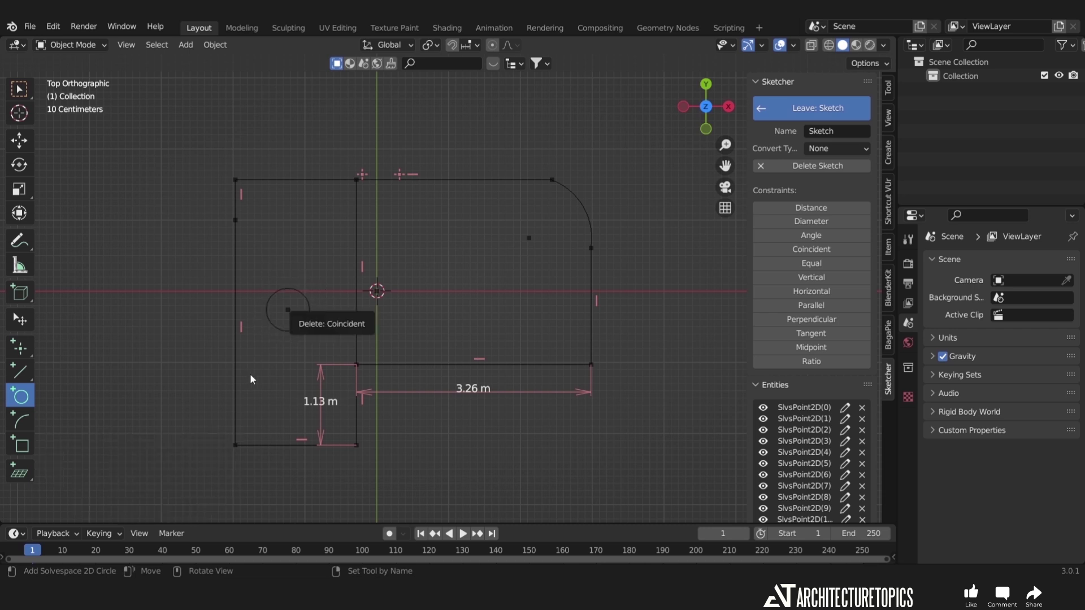
Move the circle up into the upper-left and pull the arc's top endpoint left.
key(Escape)
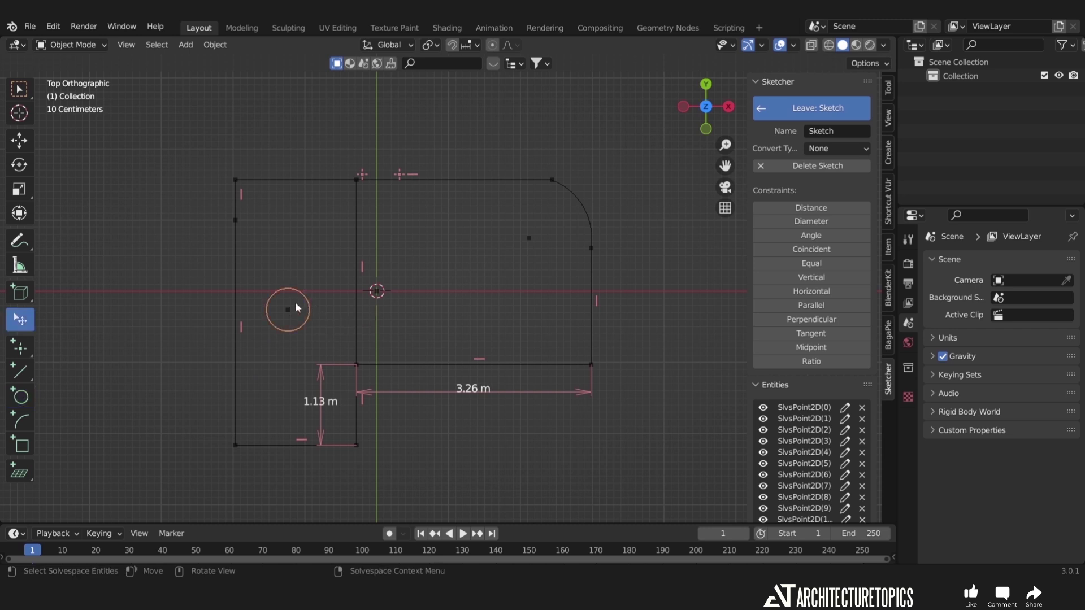
mouse_move(287, 312)
mouse_down()
mouse_move(309, 235)
mouse_move(289, 220)
mouse_up()
drag(549, 180, 537, 180)
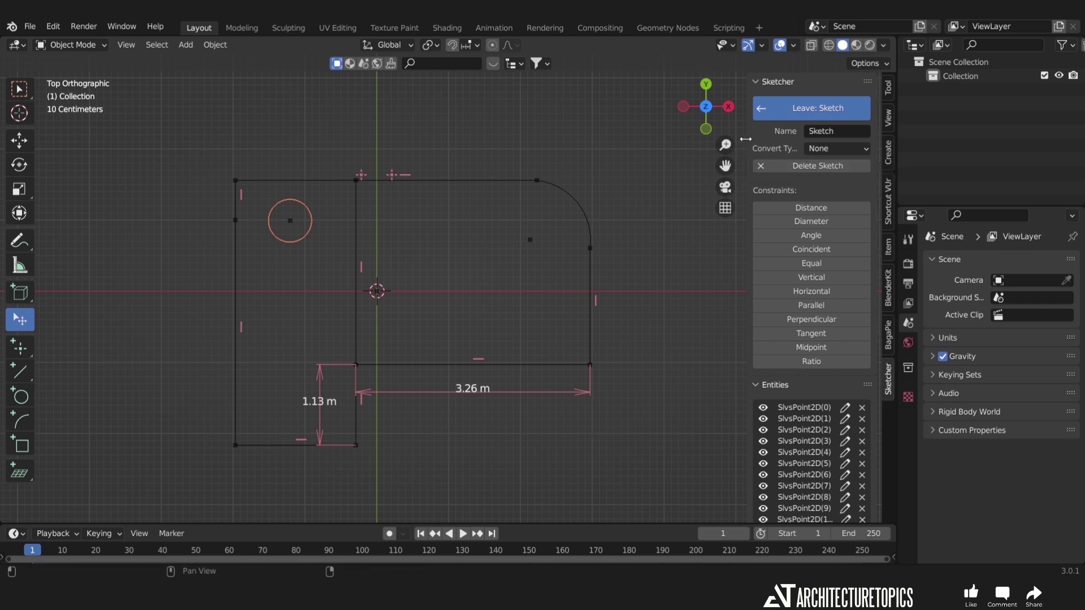
drag(746, 139, 703, 139)
Set Convert Type to Mesh and leave the sketch, giving a flat plate with a hole.
click(808, 147)
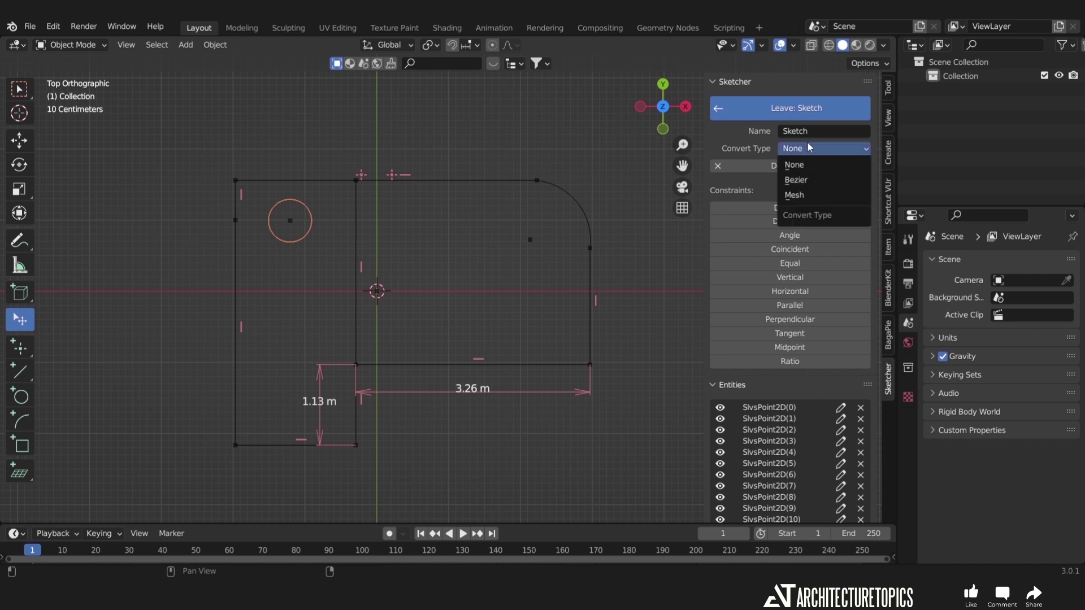
click(799, 195)
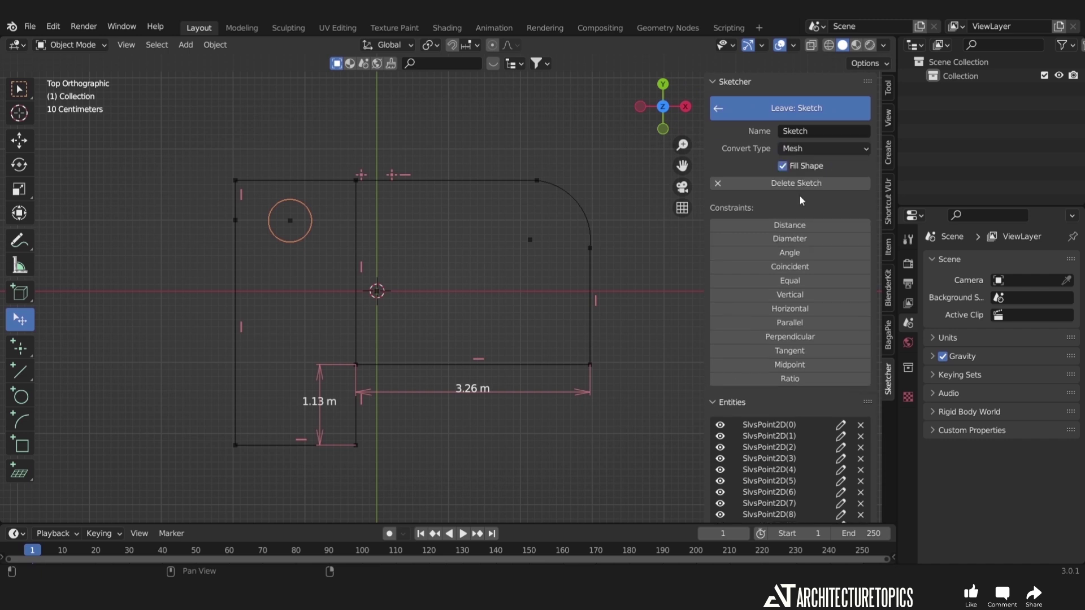
click(808, 112)
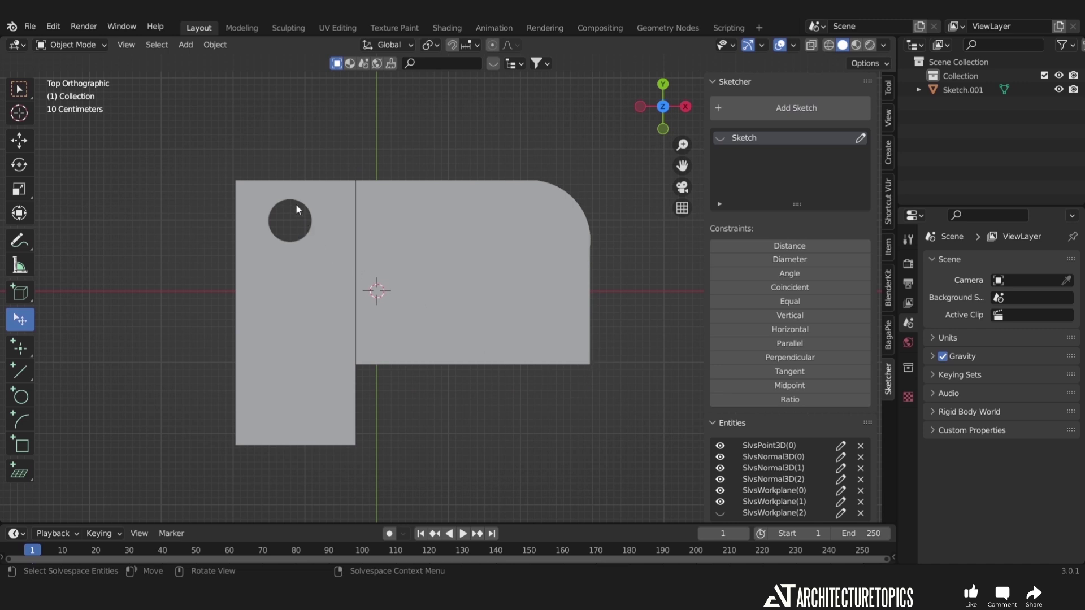
mouse_move(413, 302)
middle_down()
mouse_move(598, 428)
mouse_move(541, 329)
mouse_move(576, 317)
mouse_move(575, 332)
middle_up()
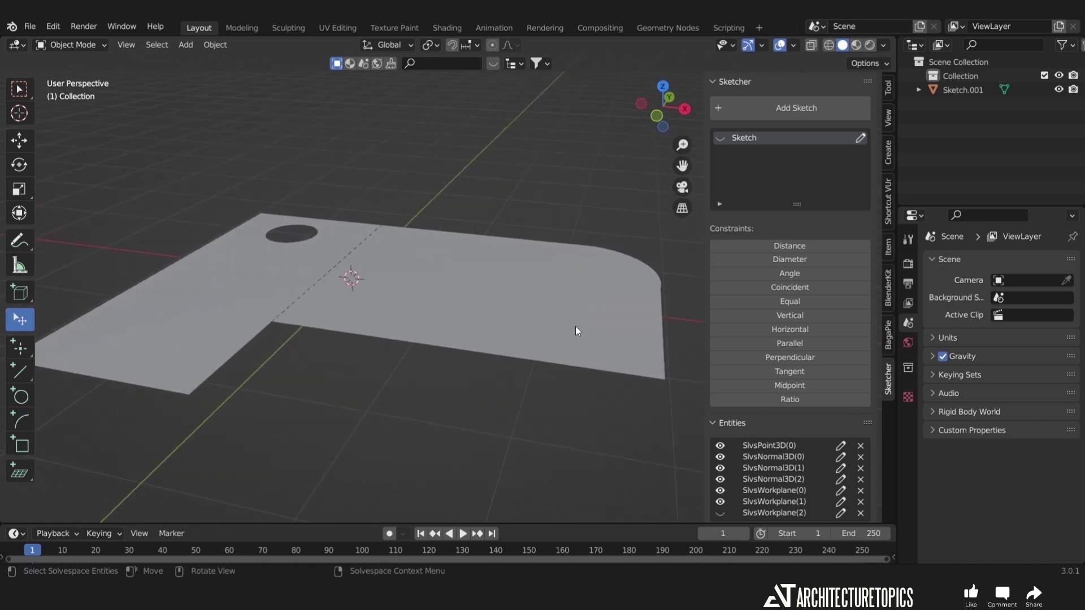
click(20, 89)
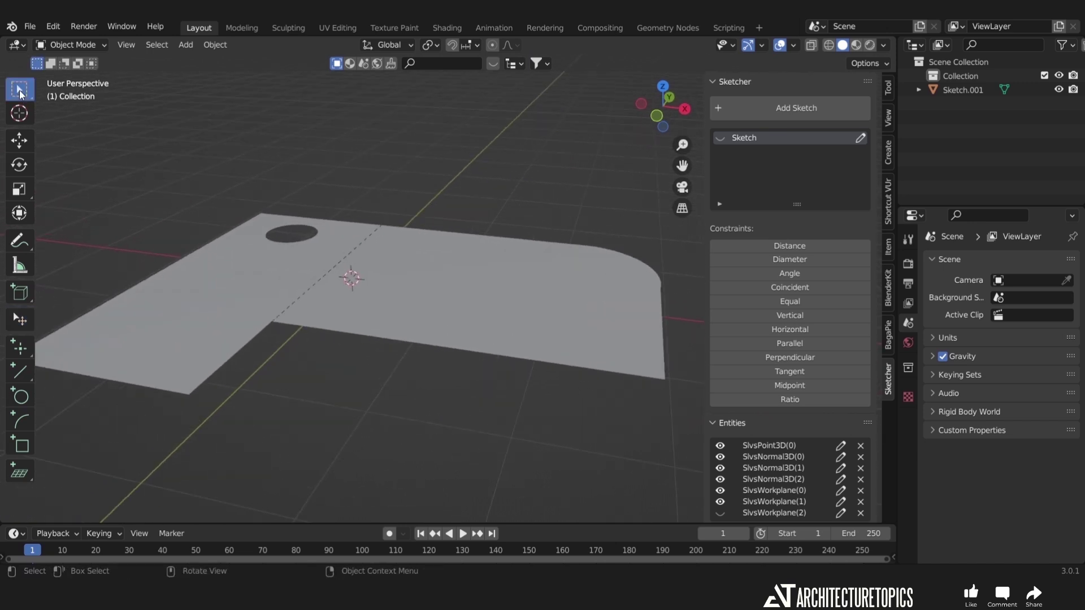
Add a Solidify modifier to the plate with Offset set to 1.
click(446, 278)
click(908, 412)
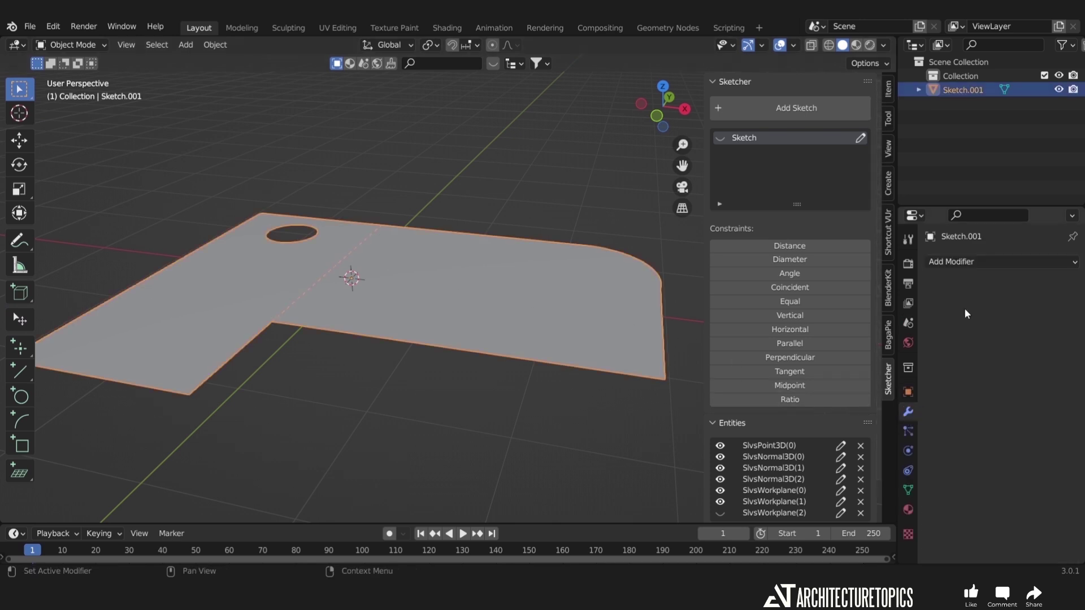
click(972, 263)
click(813, 496)
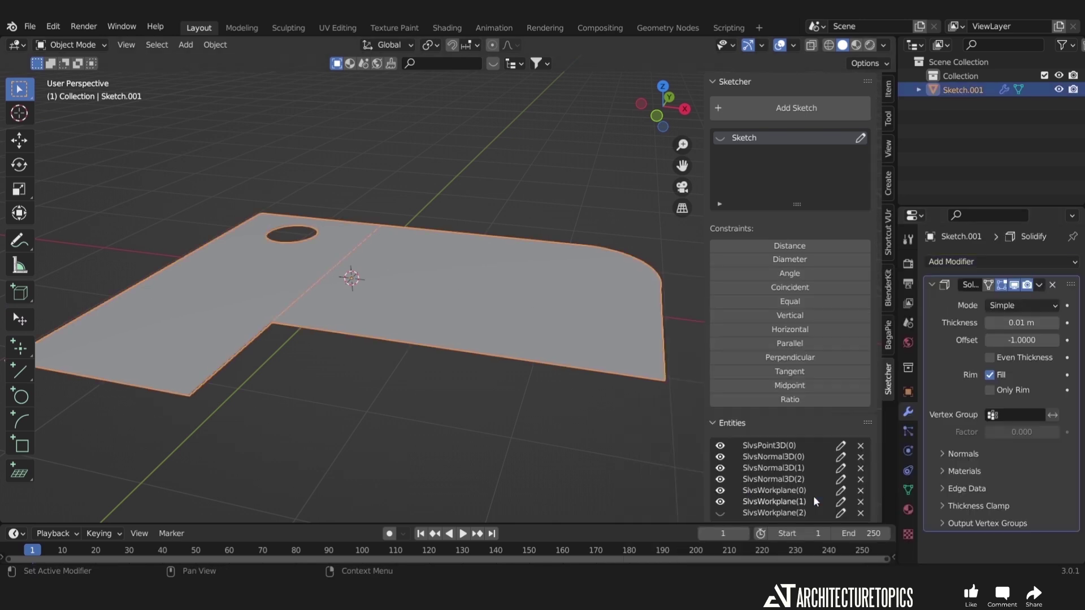
click(1032, 341)
text(1)
key(Return)
Increase the Solidify thickness to 1.75 m.
drag(1022, 330, 1060, 330)
scroll(527, 341, down, 5)
middle_drag(528, 340, 396, 330)
drag(1020, 323, 1068, 323)
middle_drag(551, 324, 572, 178)
click(571, 178)
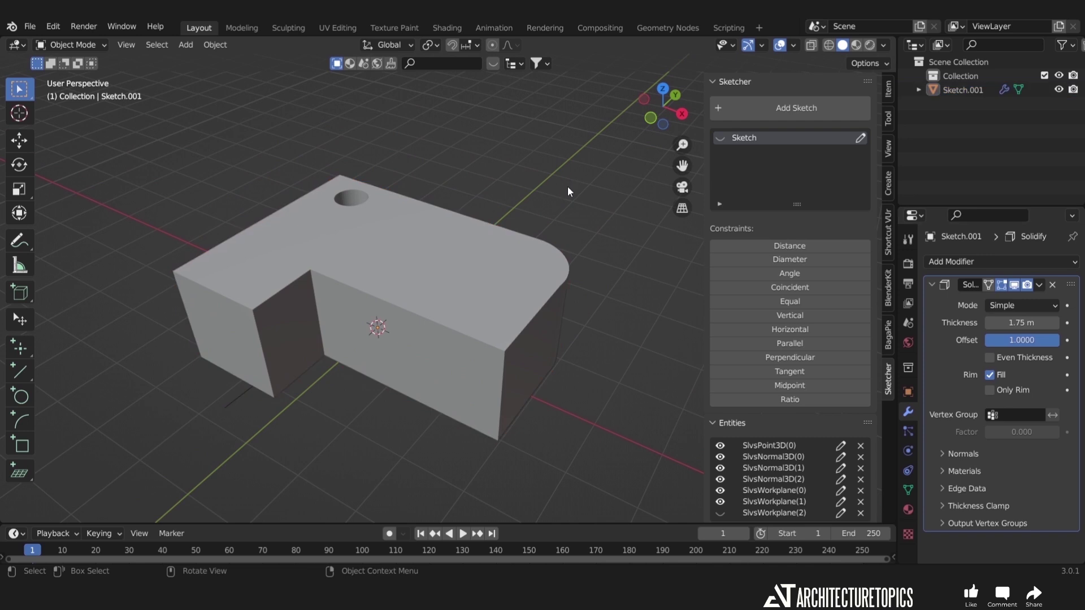
click(860, 137)
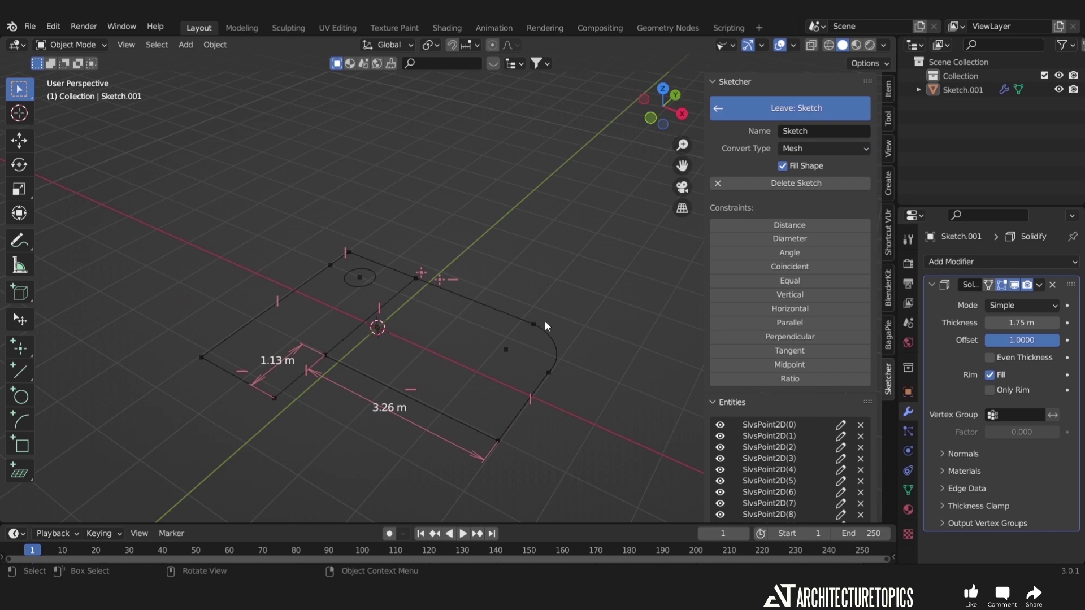
In top view, draw a rectangle left of the L-shape and leave the sketch to form a second block.
key(KP_7)
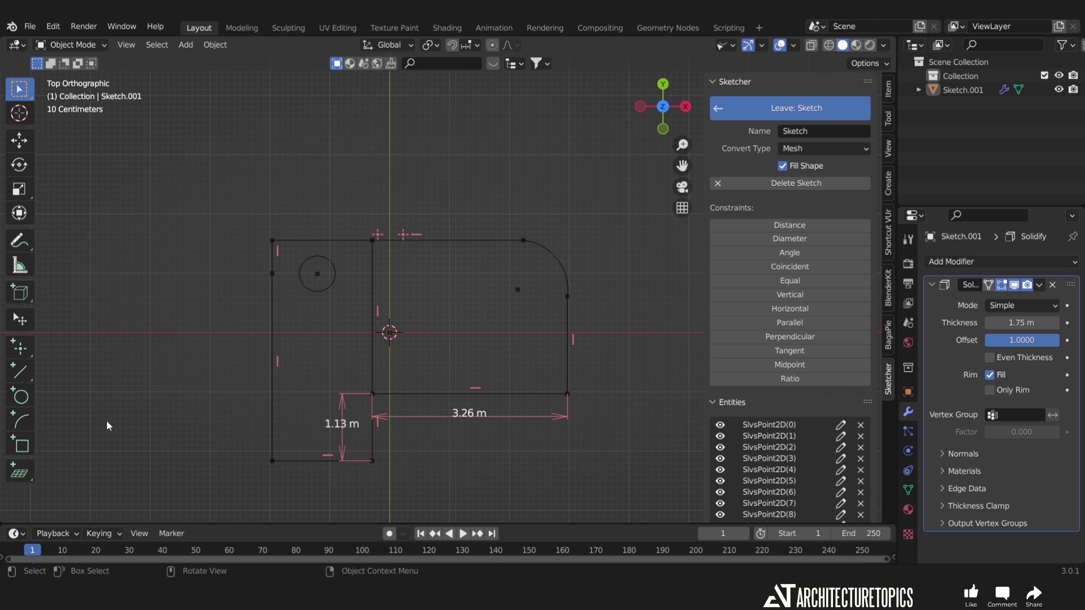
click(25, 449)
click(57, 276)
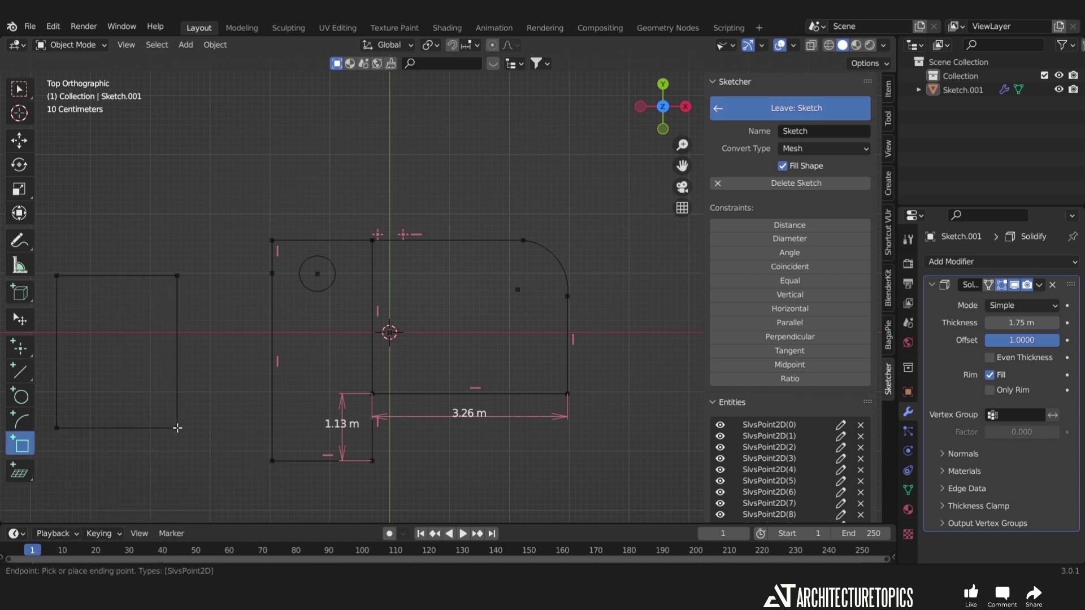
click(178, 427)
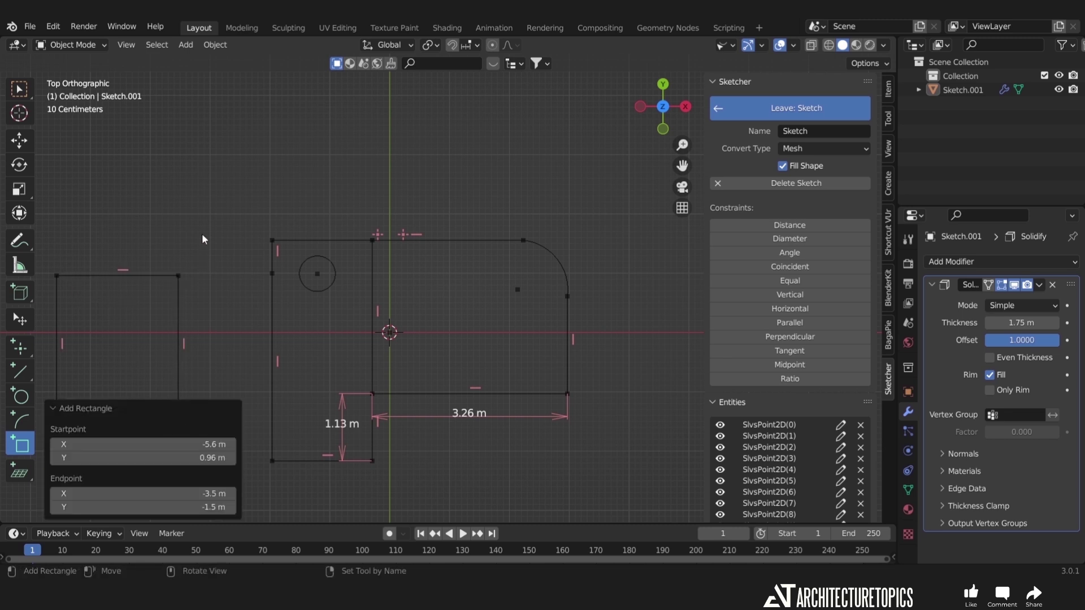
click(776, 110)
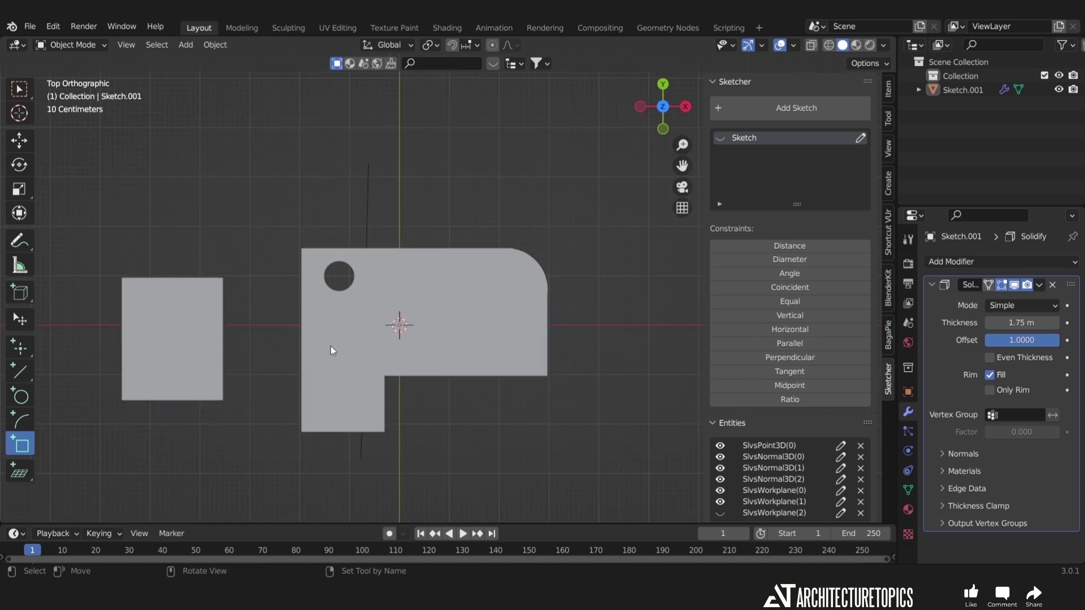
mouse_move(331, 346)
middle_down()
mouse_move(303, 220)
mouse_move(395, 285)
mouse_move(371, 318)
middle_up()
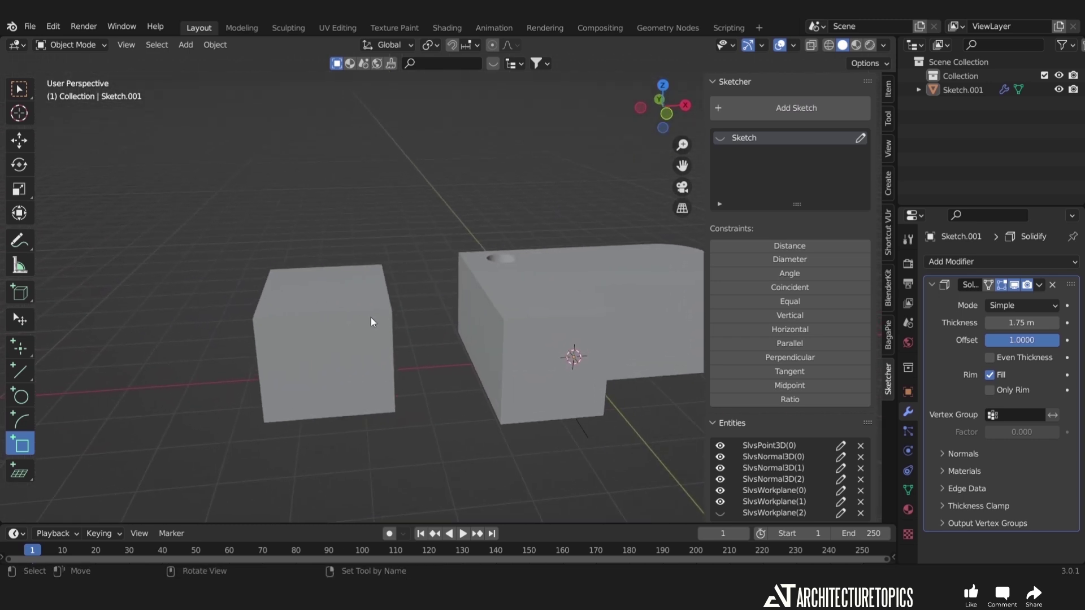
Add a Bevel modifier to Sketch.001 with a 0.06 m amount.
click(371, 320)
click(932, 284)
click(942, 261)
click(803, 309)
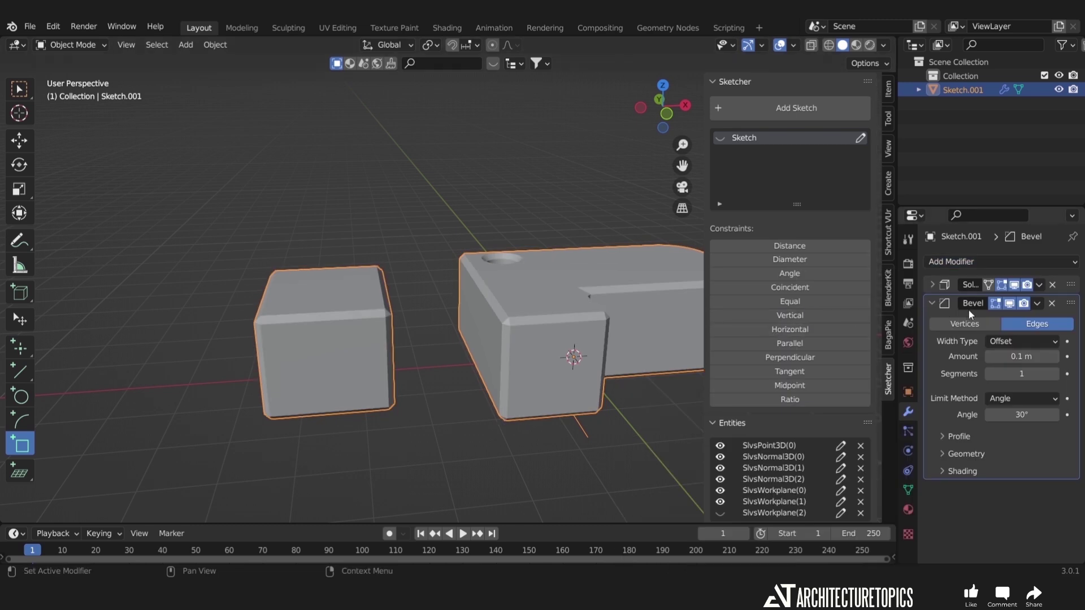
drag(1011, 356, 1057, 356)
text(0.05)
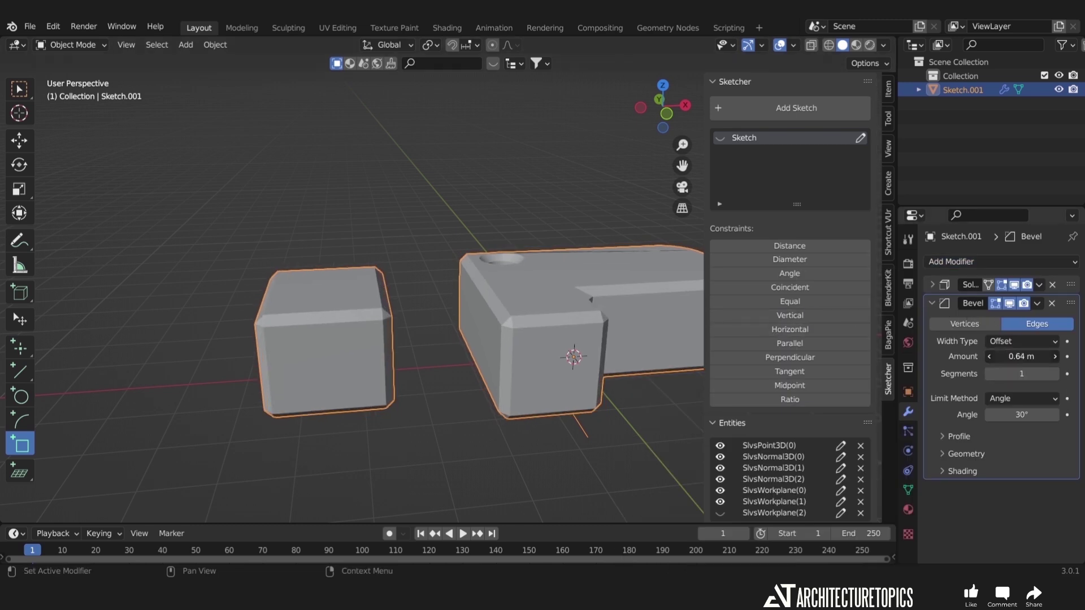
key(Return)
drag(1022, 356, 1028, 356)
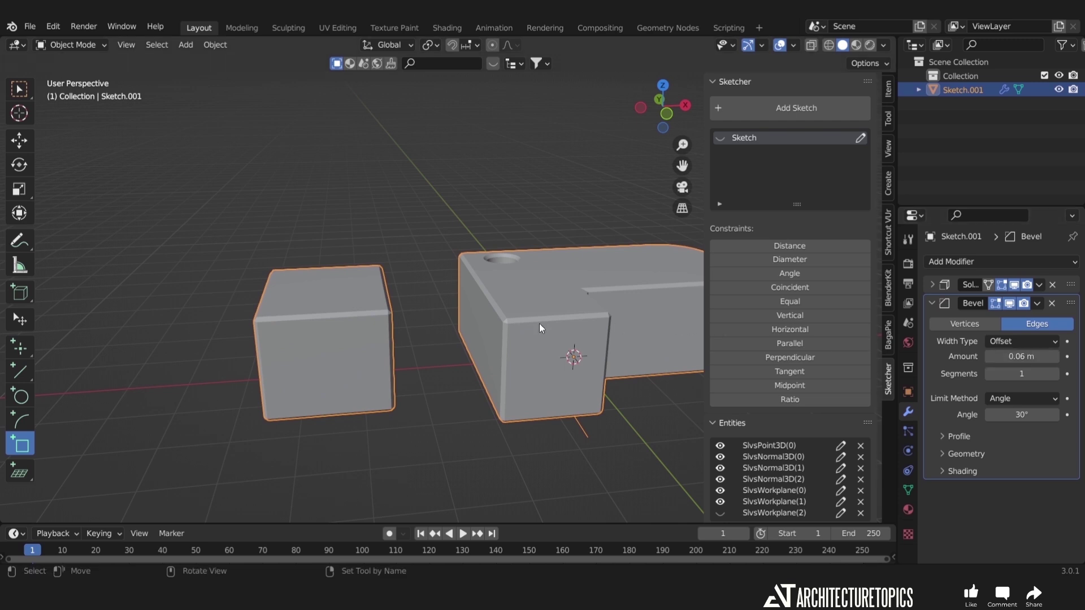
mouse_move(539, 324)
middle_down()
mouse_move(399, 345)
mouse_move(239, 337)
mouse_move(531, 329)
middle_up()
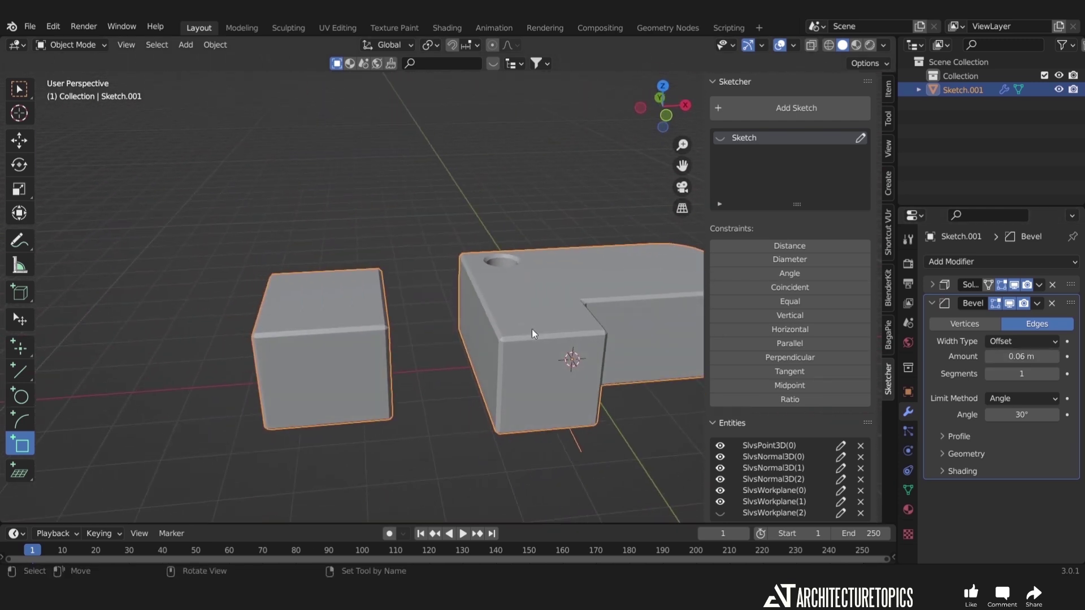
click(932, 303)
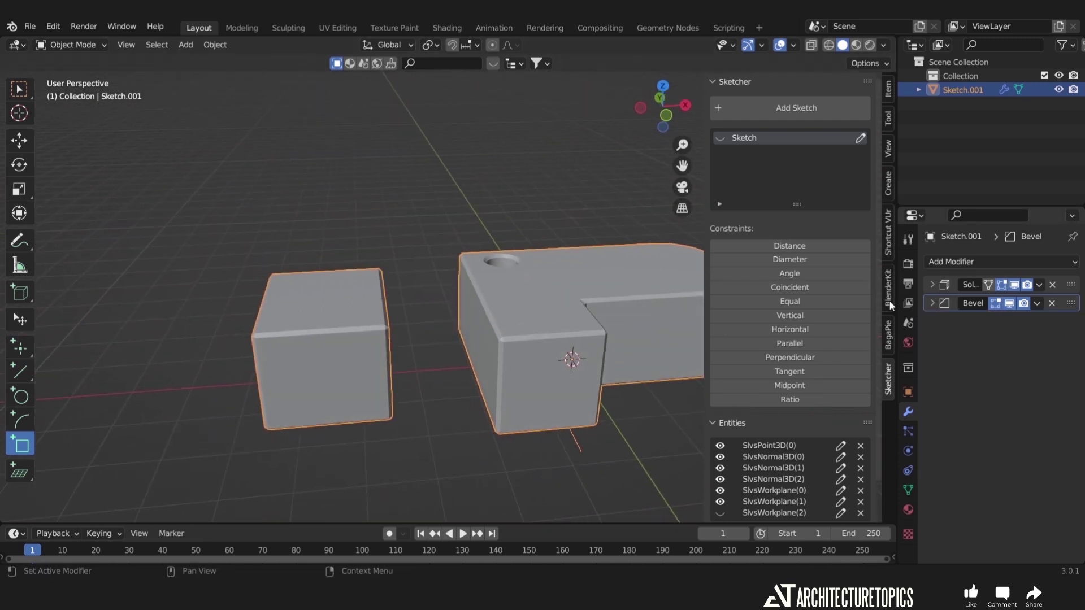
Place a CAD Sketcher workplane on the small cube's front face with the Add Workplane on mesh face tool.
click(15, 476)
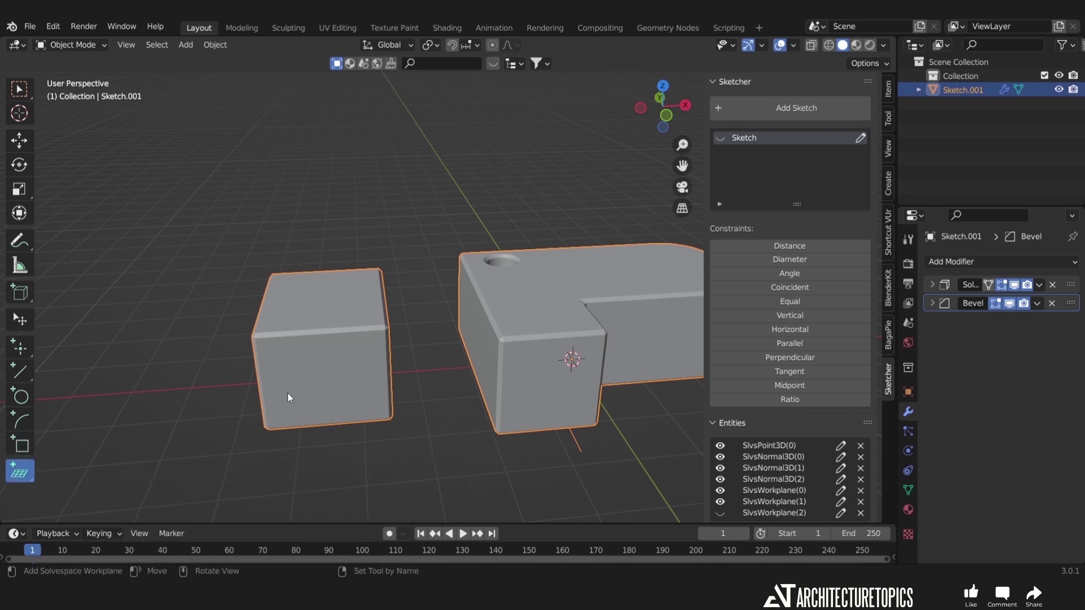
drag(20, 472, 100, 492)
click(335, 385)
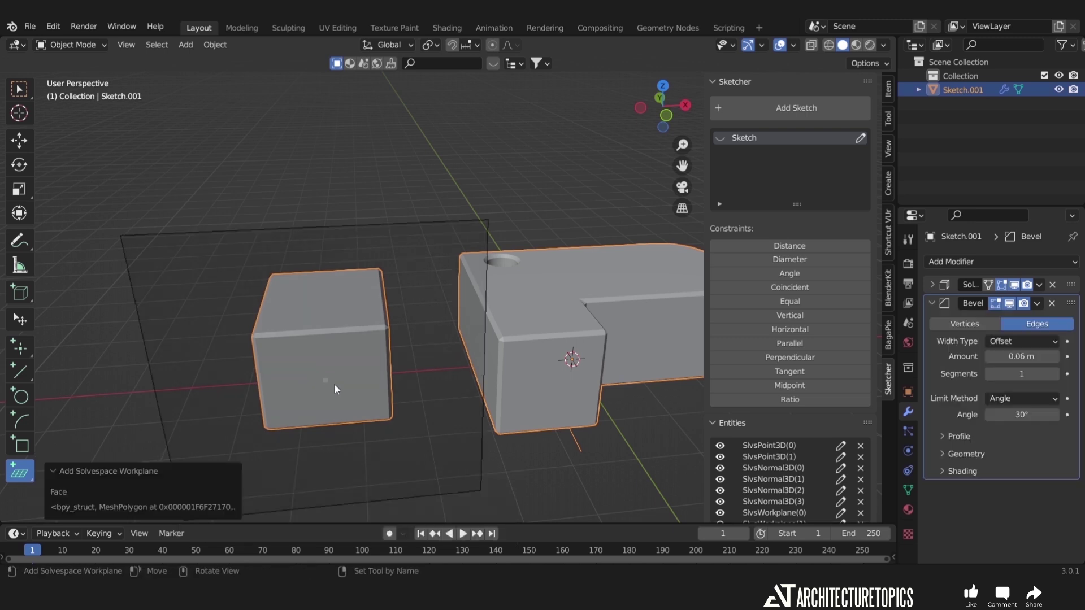
mouse_move(381, 358)
middle_down()
mouse_move(362, 365)
mouse_move(463, 360)
mouse_move(369, 361)
mouse_move(388, 355)
middle_up()
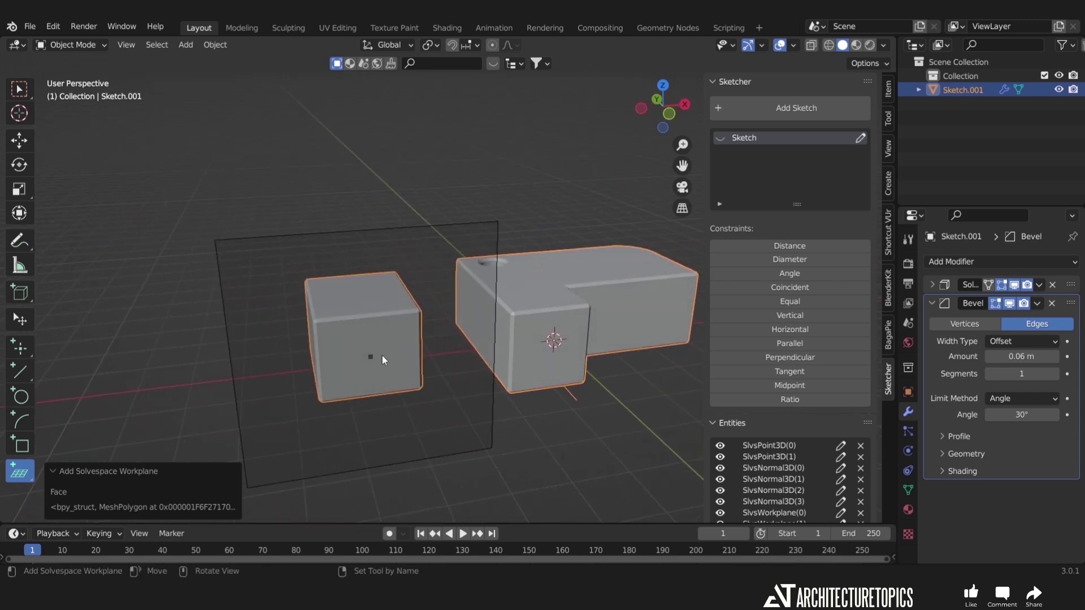
middle_drag(382, 355, 350, 365)
scroll(350, 365, down, 2)
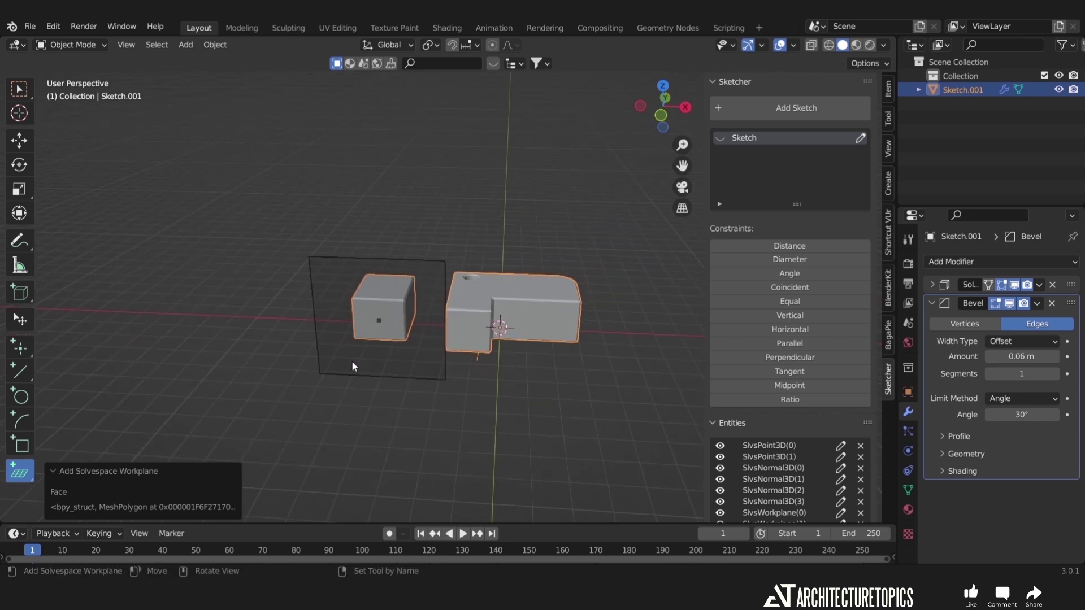